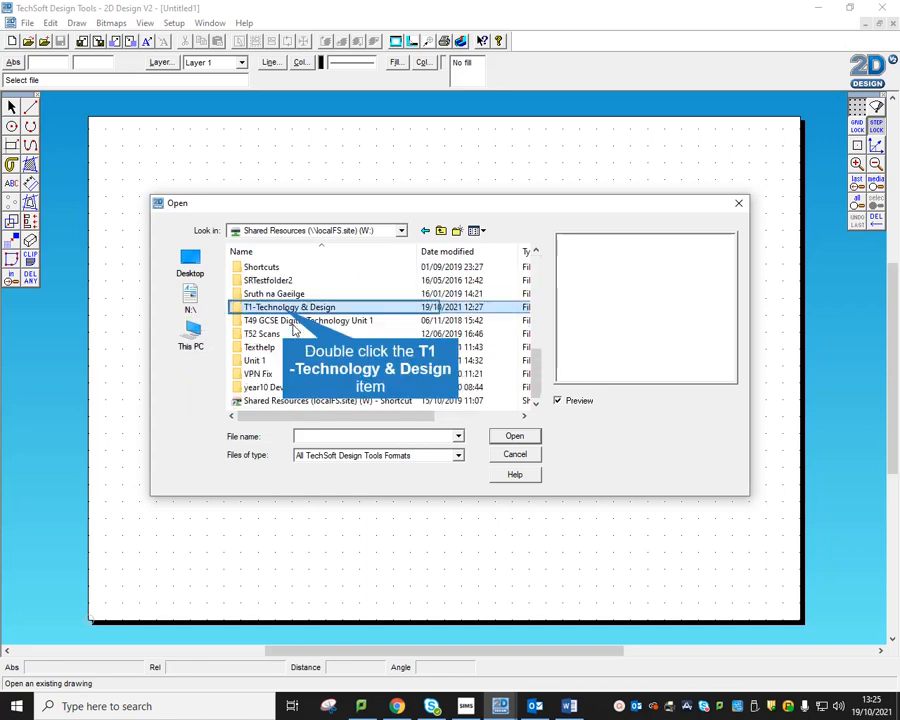
Open the 2D Design Whirligig Template drawing from T1-Technology & Design, Year 10, Whirligig project.
double_click(286, 308)
key(y)
key(y)
key(y)
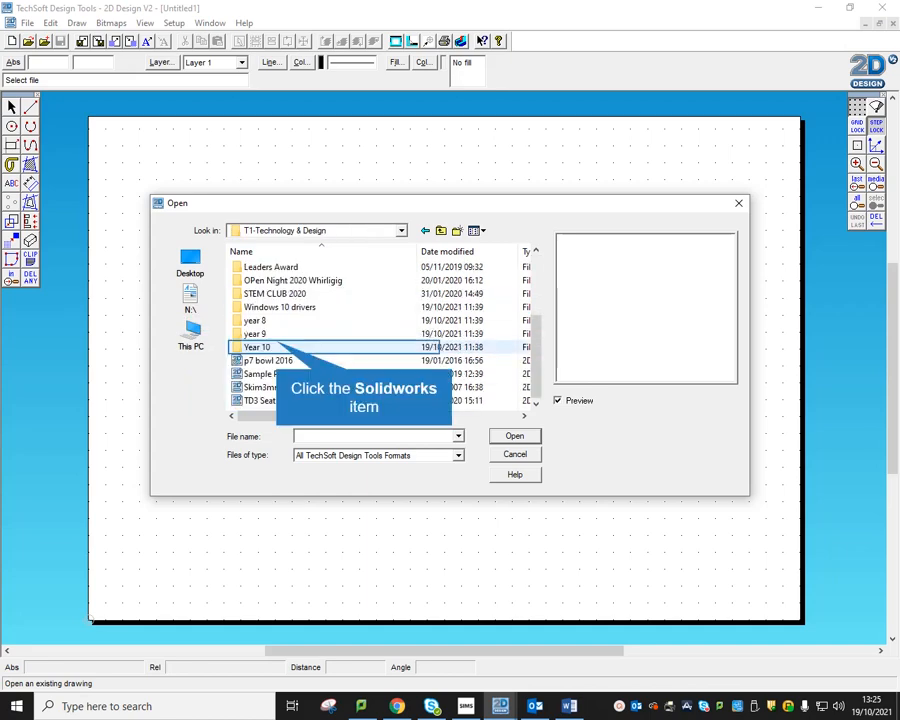
key(Return)
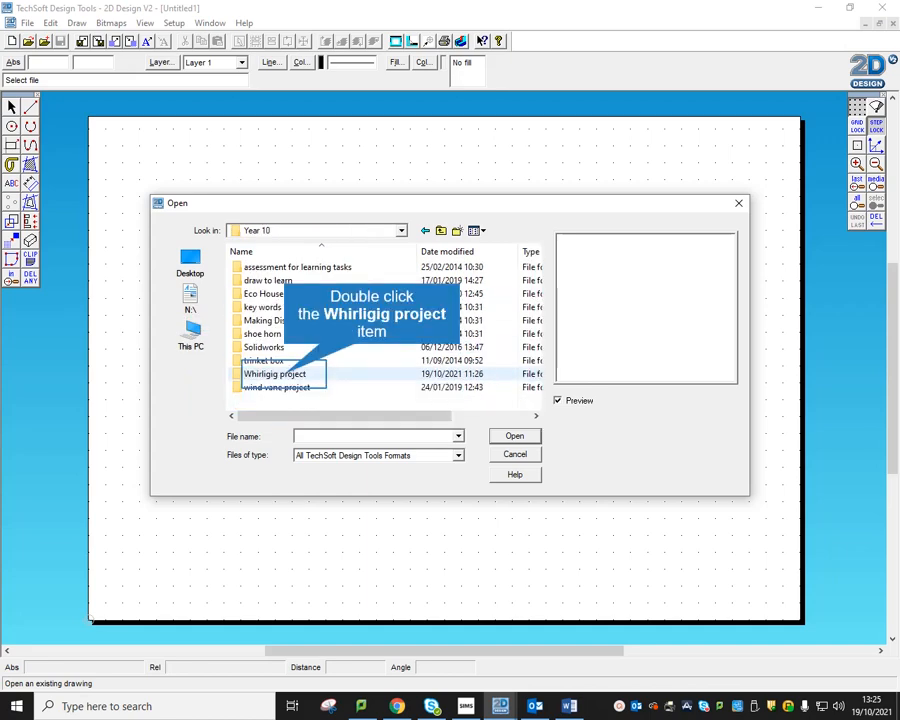
key(Return)
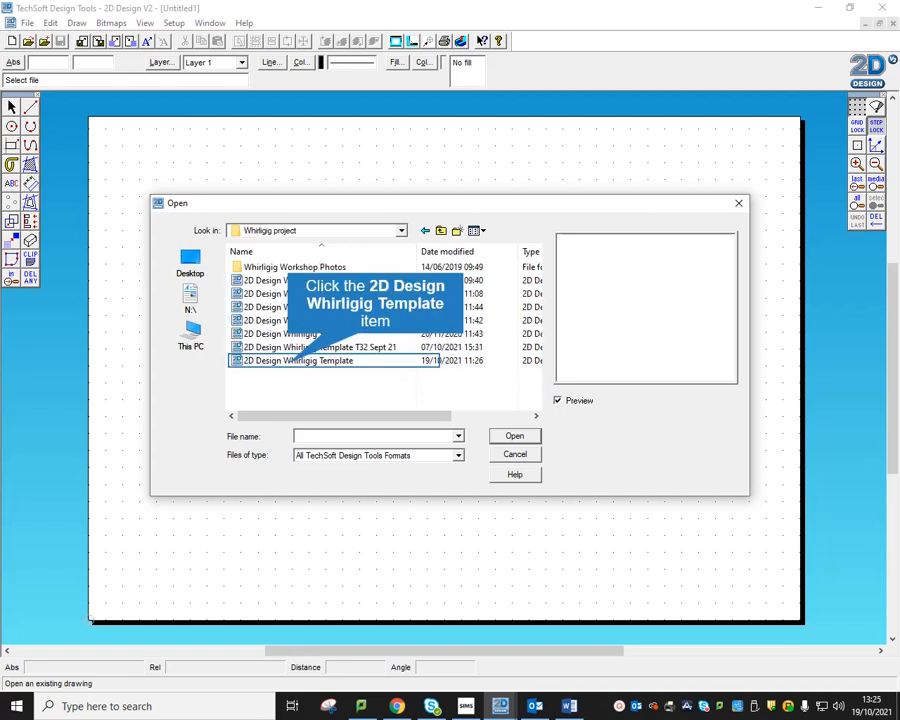
click(300, 360)
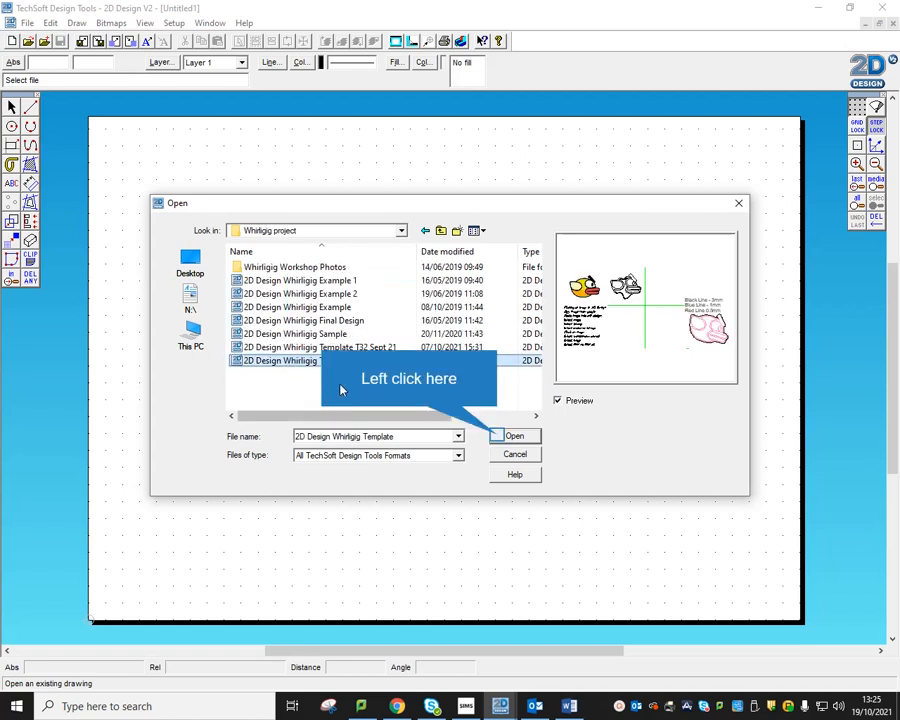
click(494, 436)
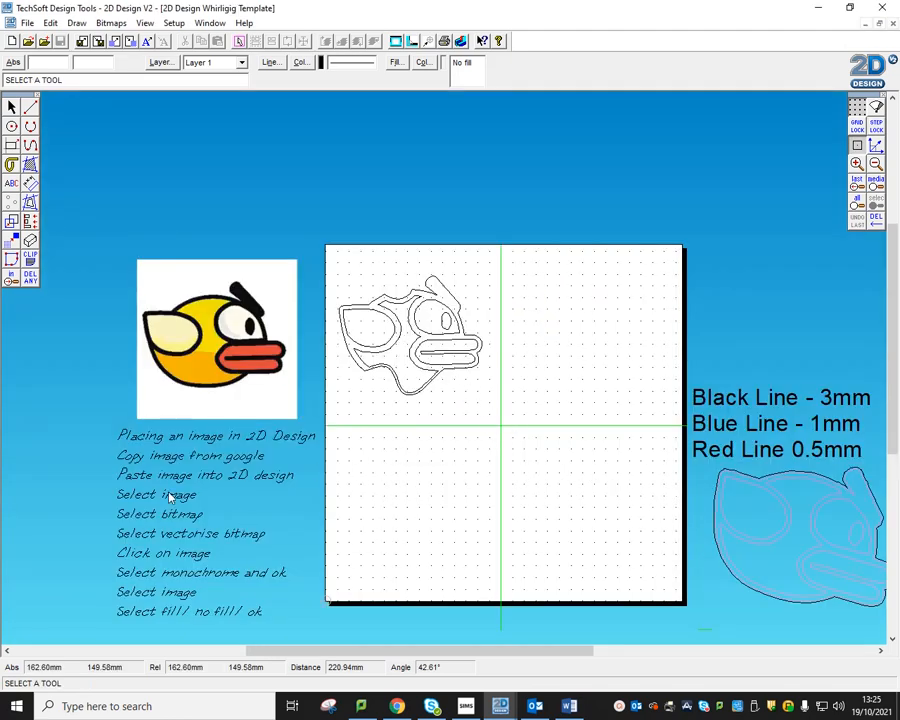
scroll(197, 479, down, 3)
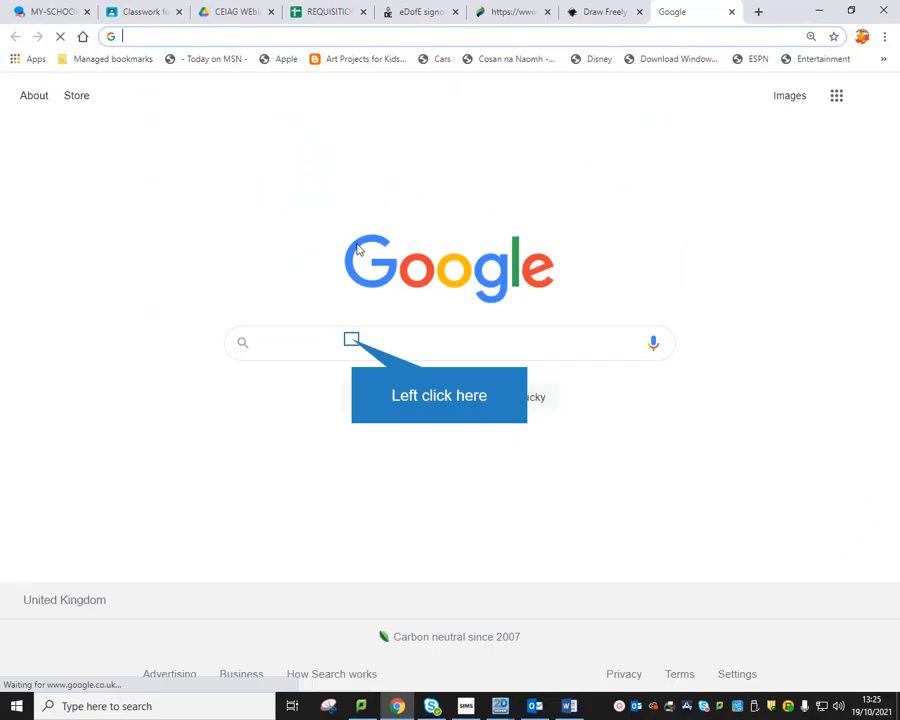
Search Google Images in Chrome for "flappy bird logo".
click(353, 339)
text(flappy)
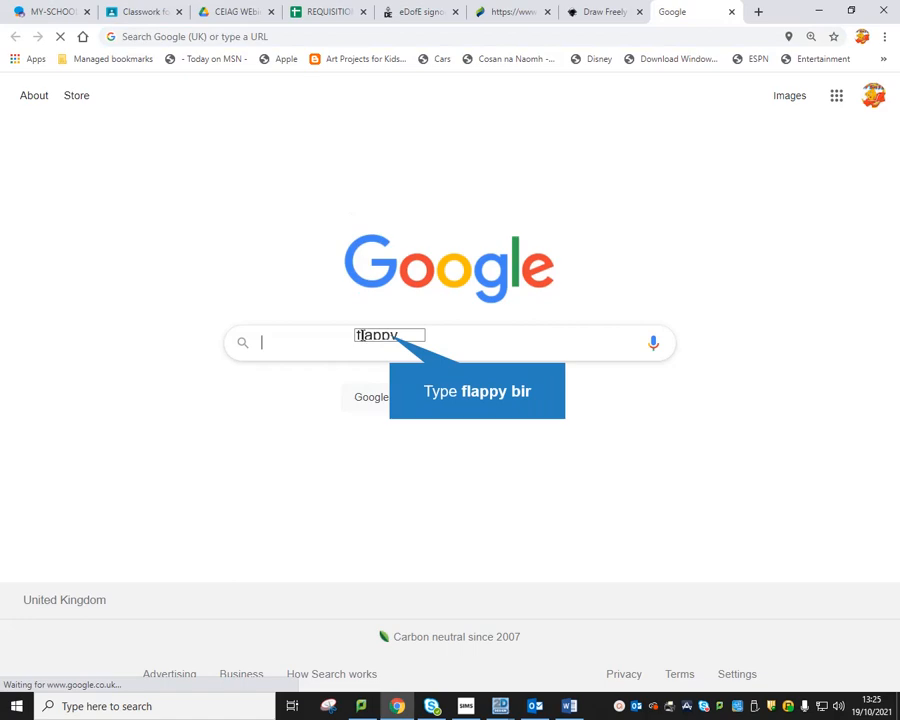
text( bir)
key(BackSpace)
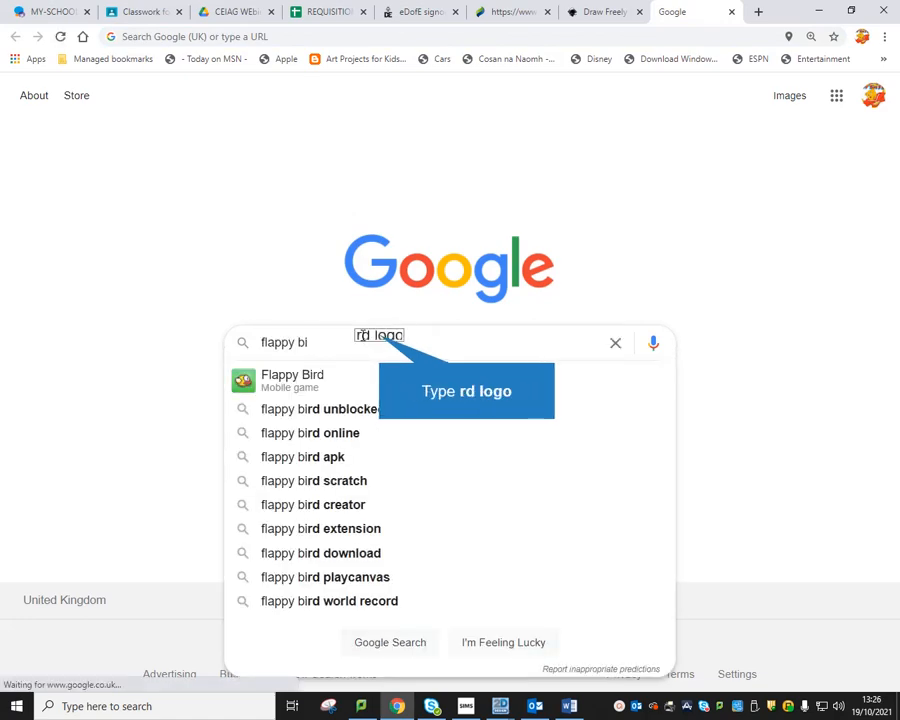
text(rd logo)
key(Return)
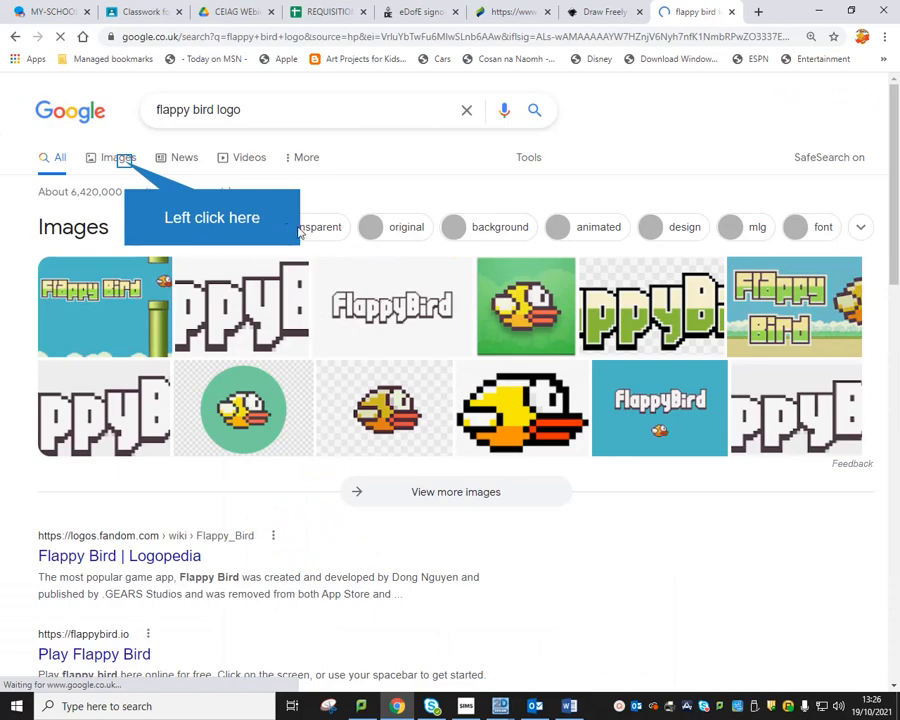
click(124, 158)
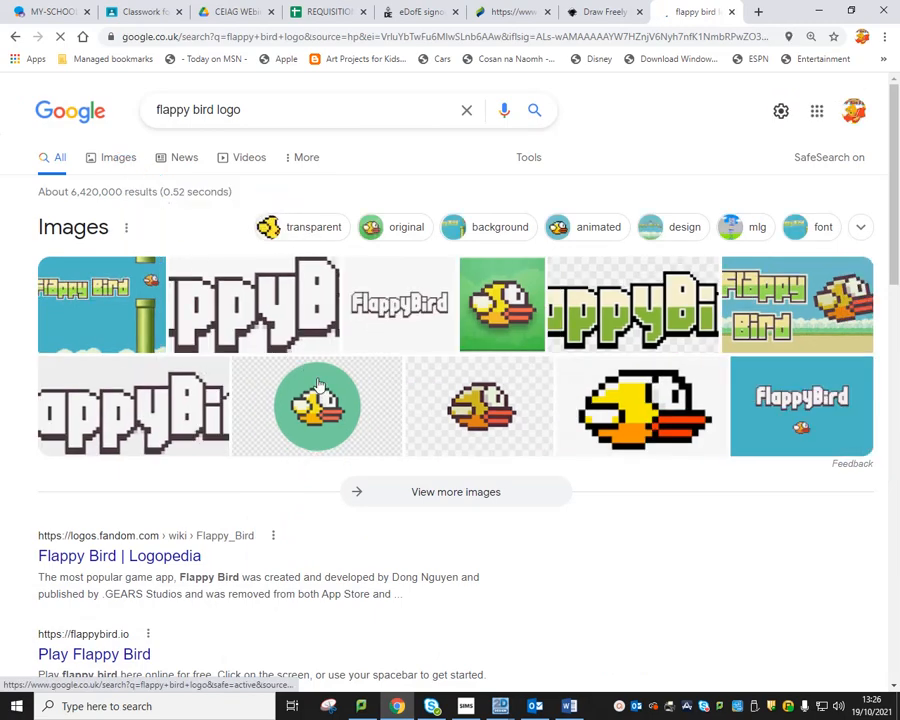
Find the smooth-outlined yellow Flappy Bird image from pnghut.com and copy it.
scroll(382, 465, down, 10)
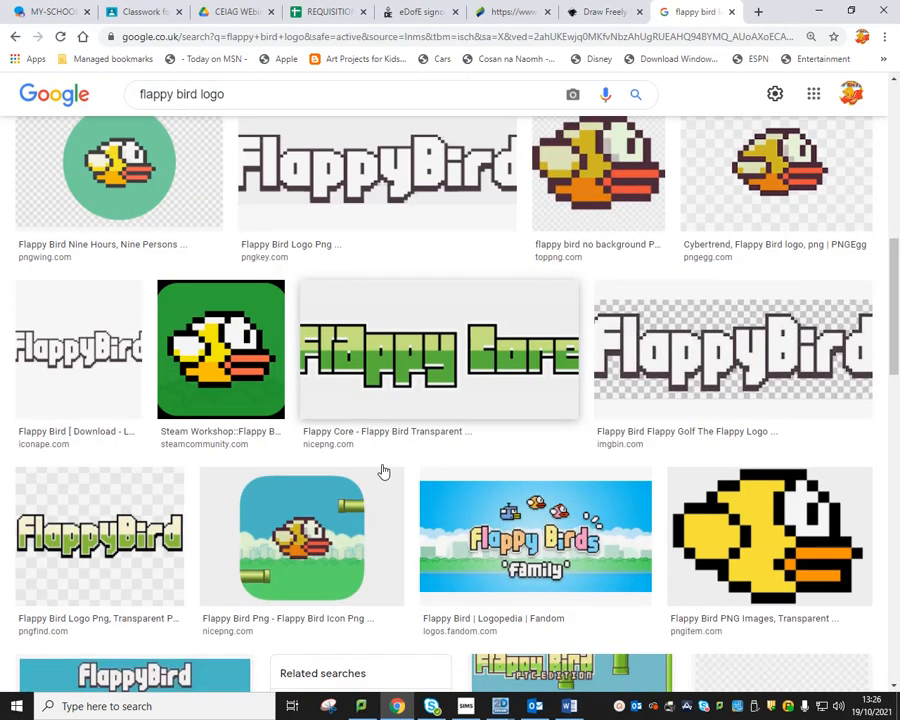
scroll(382, 467, down, 8)
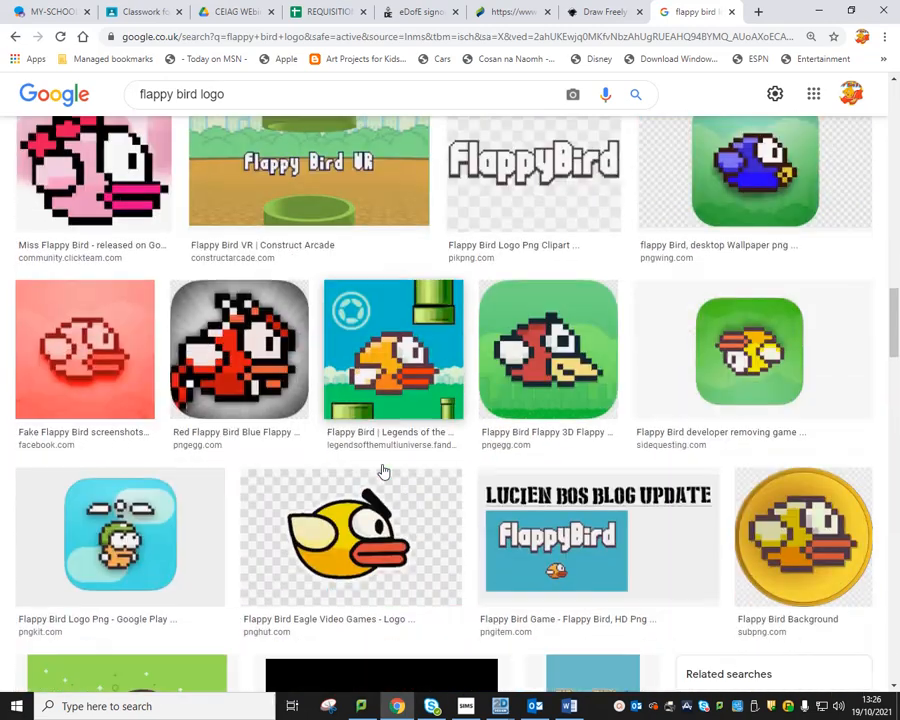
scroll(345, 403, down, 2)
right_click(341, 340)
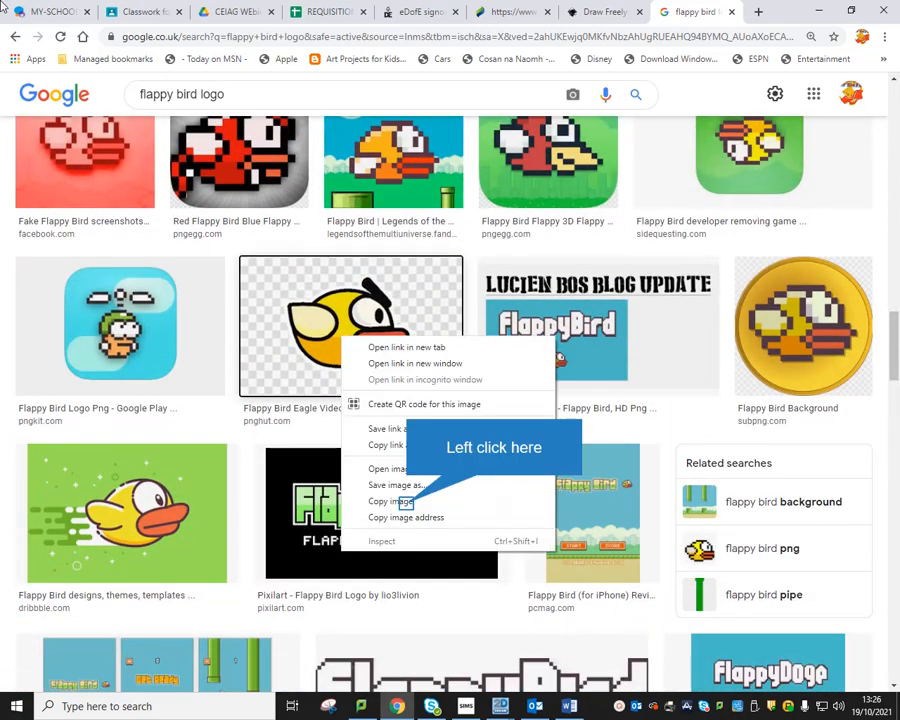
click(405, 501)
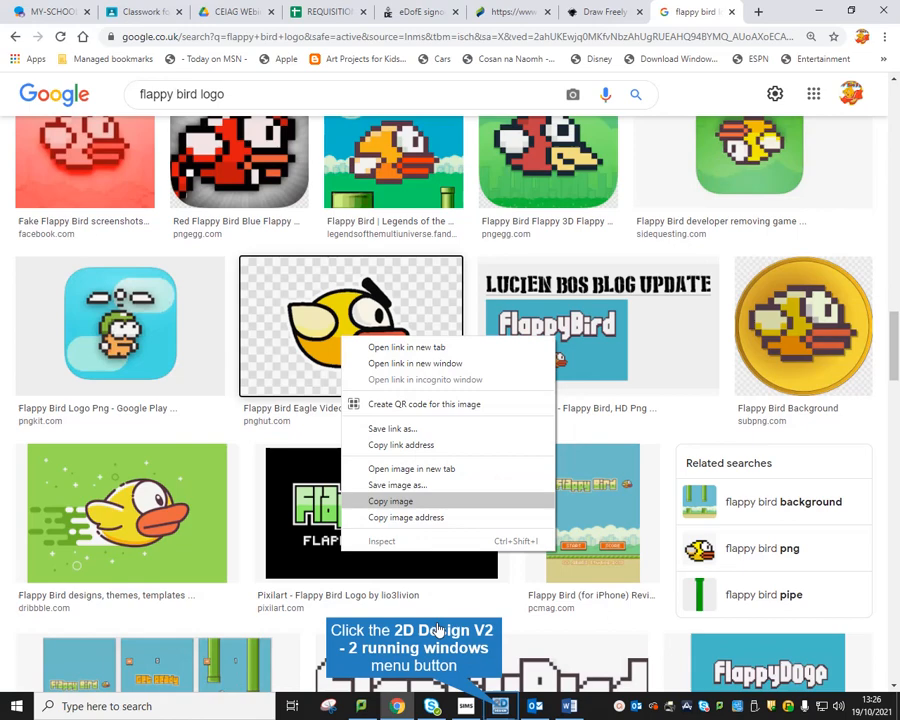
Switch to 2D Design, paste the bird image into the lower-left quarter of the page and enlarge it proportionally.
click(502, 706)
click(580, 635)
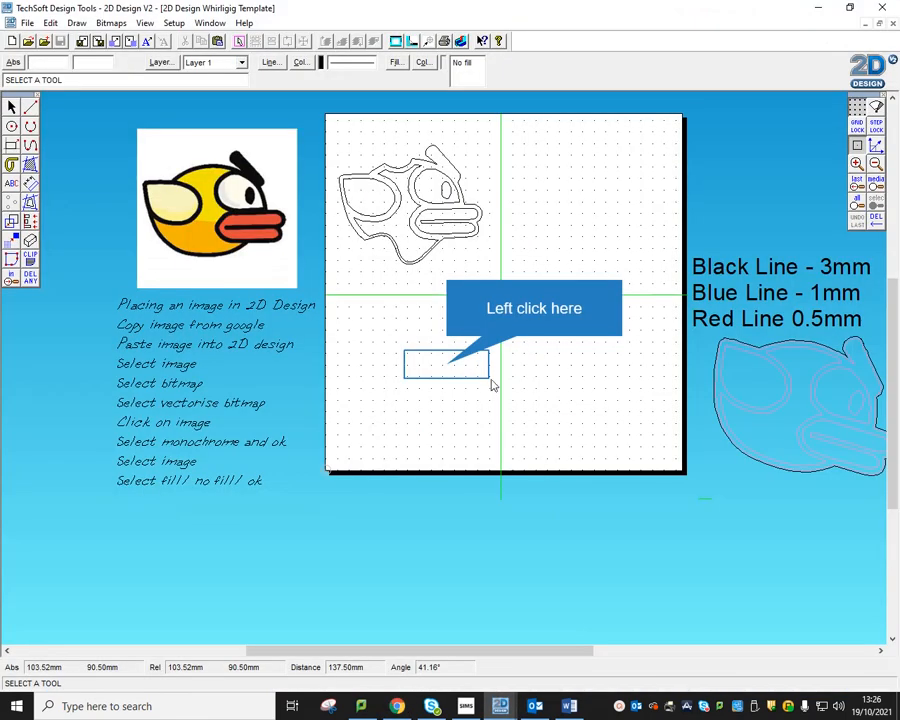
right_click(447, 371)
click(484, 403)
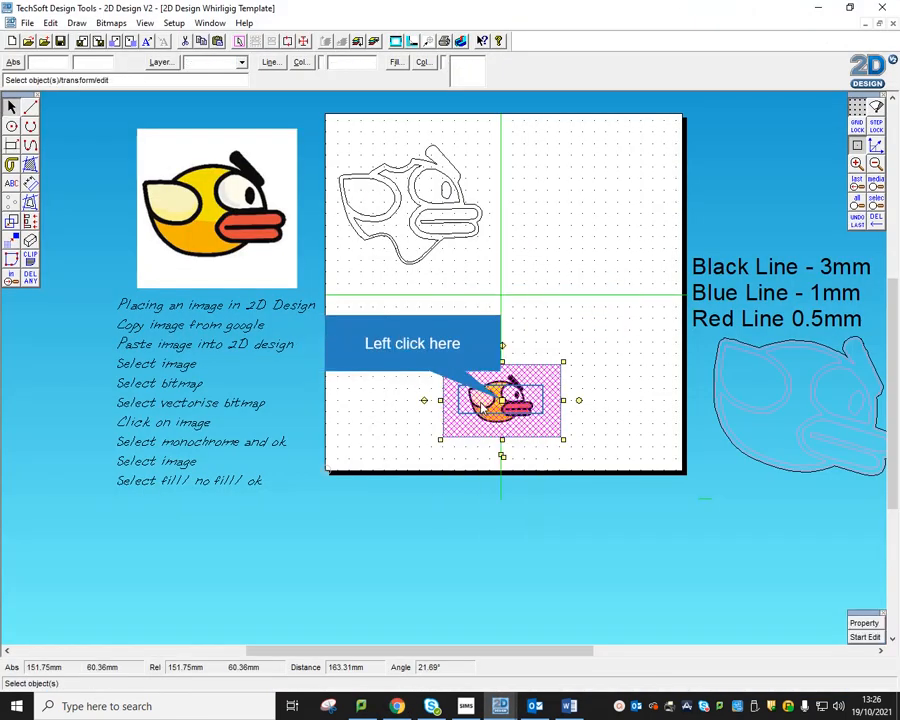
drag(500, 400, 411, 357)
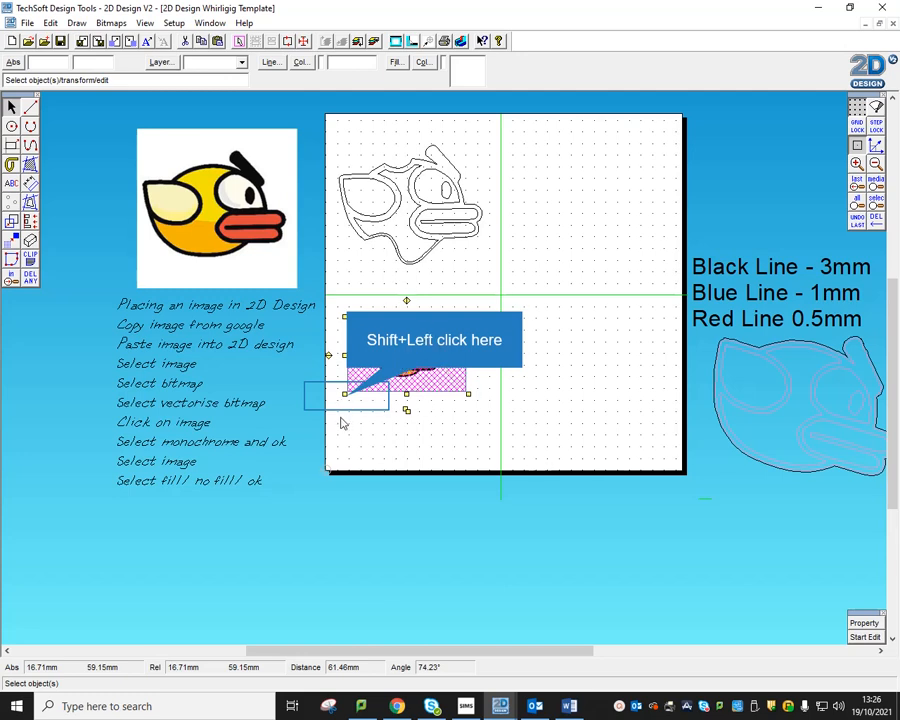
shift+drag(345, 395, 313, 413)
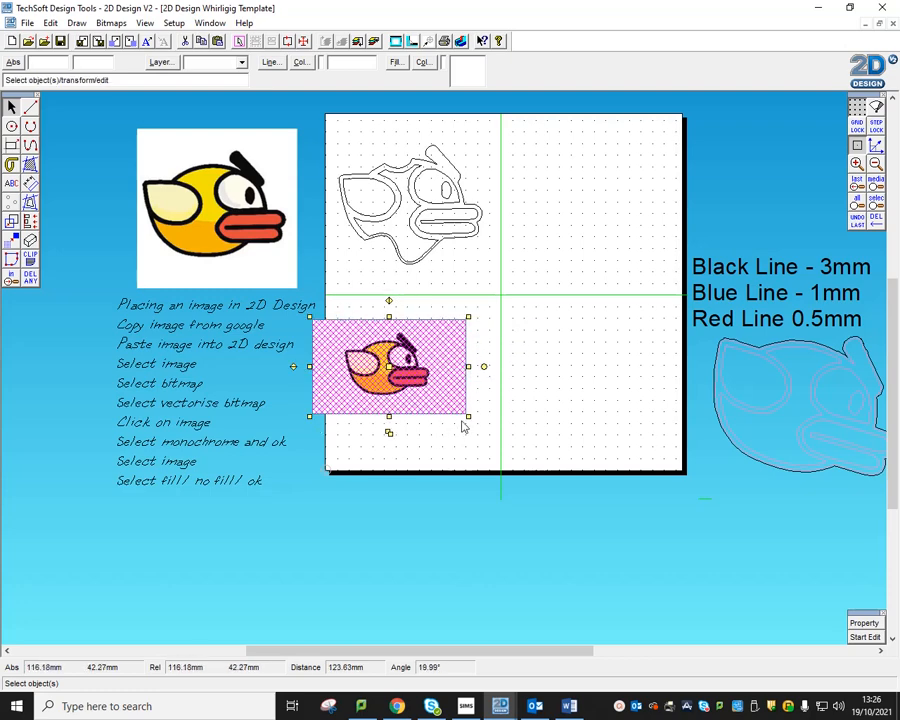
drag(467, 418, 500, 472)
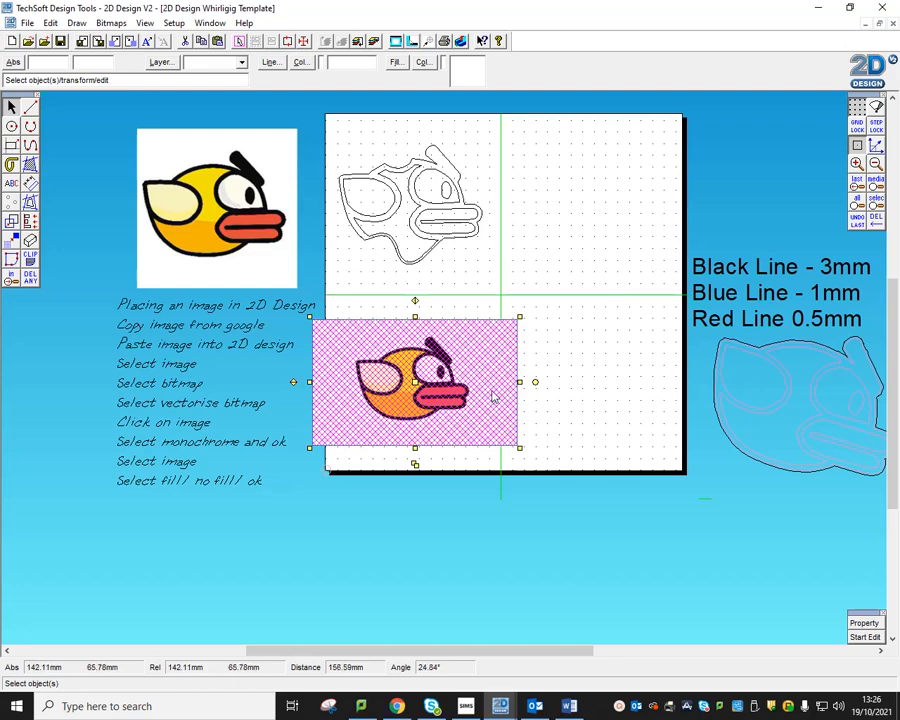
Enable transparency on the pasted bird bitmap and set it to a black and white silhouette.
click(110, 23)
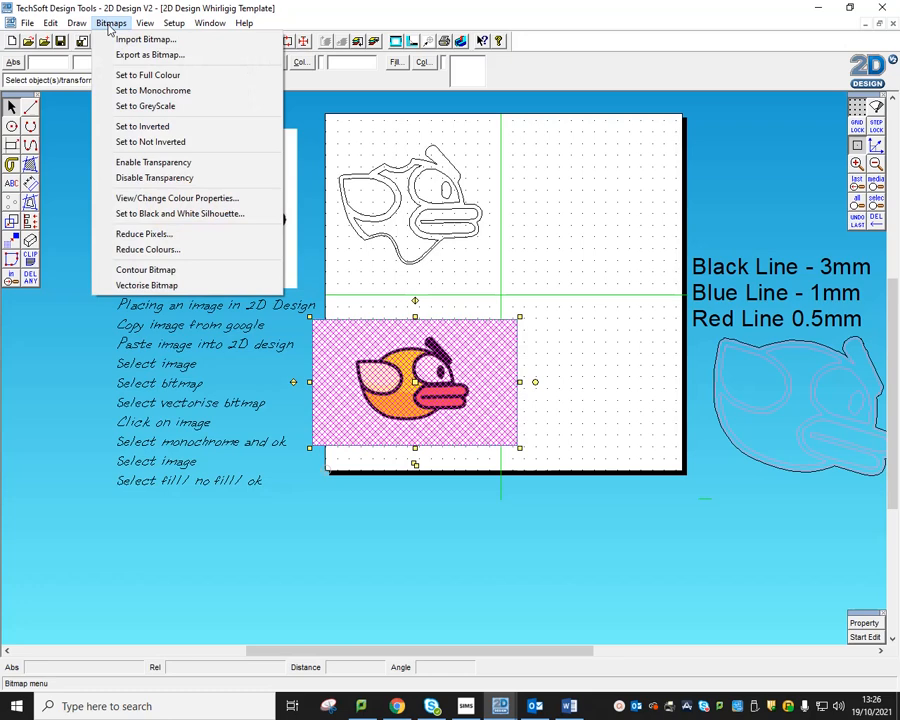
click(142, 166)
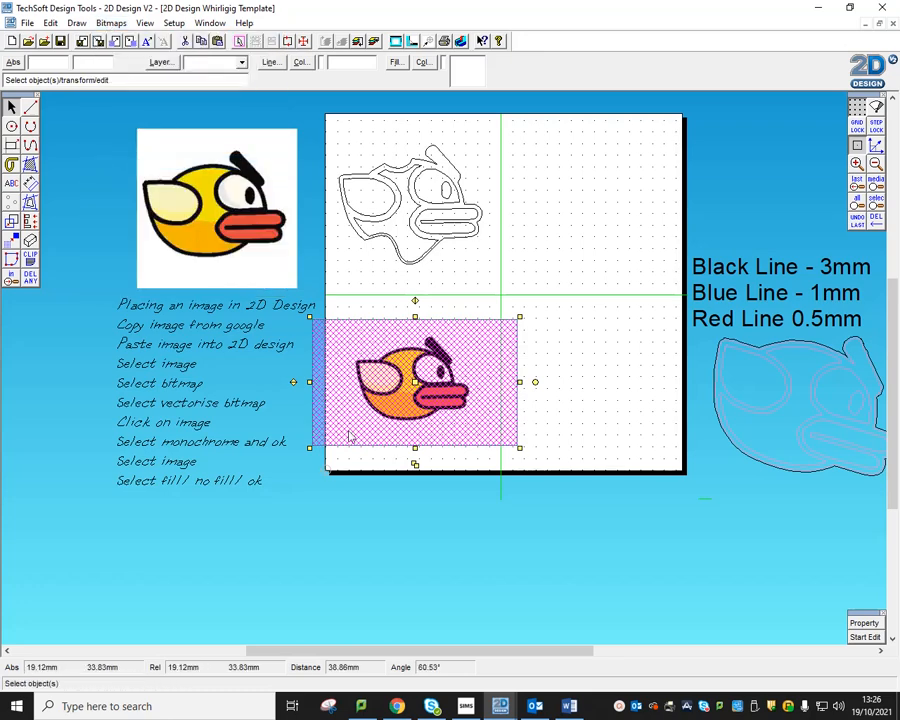
click(111, 22)
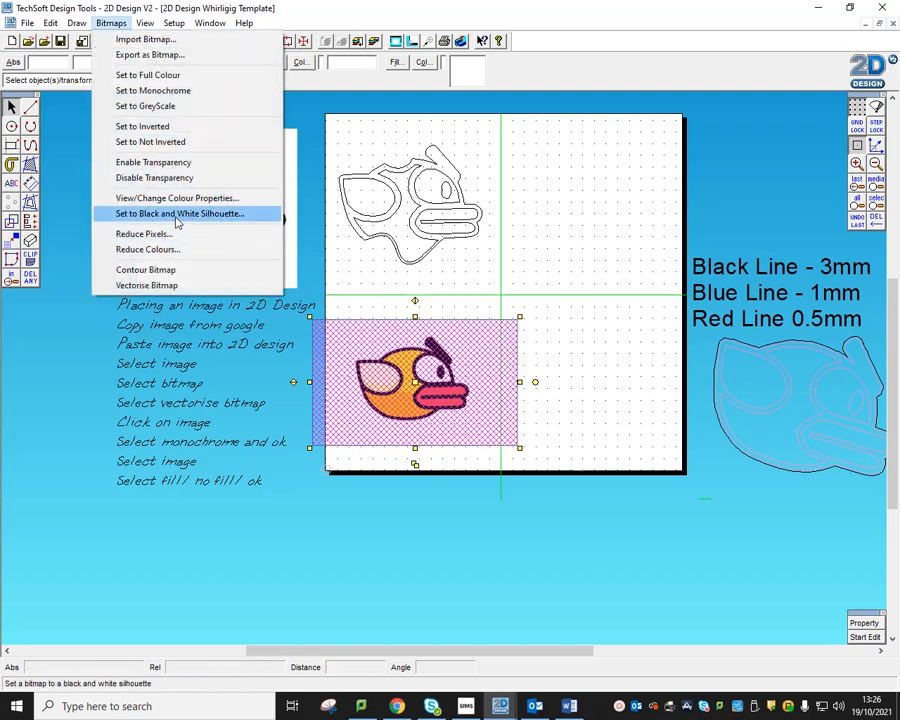
click(177, 214)
drag(485, 492, 424, 492)
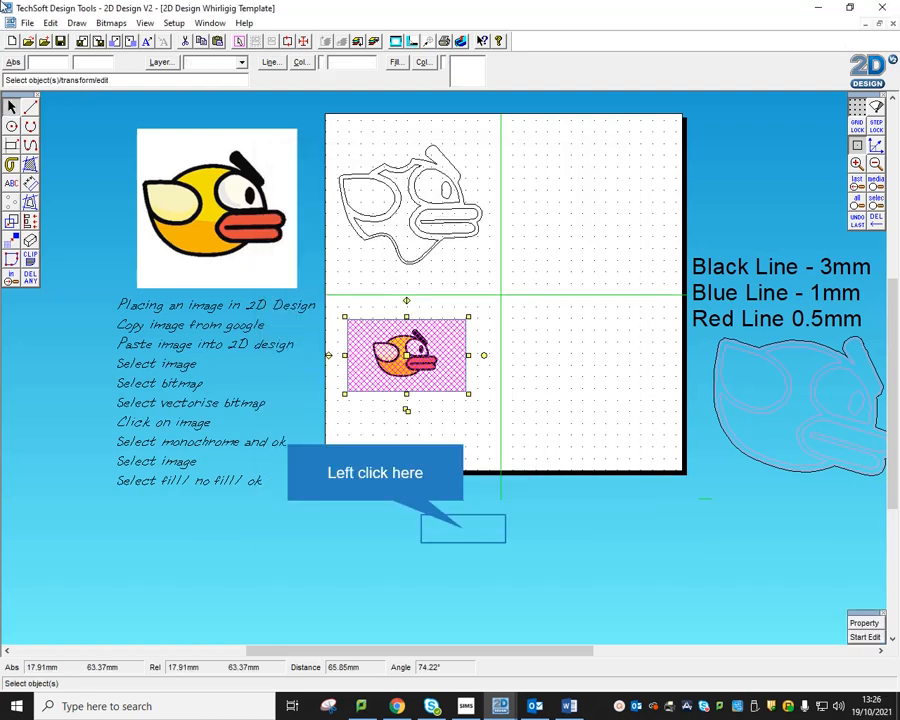
click(463, 535)
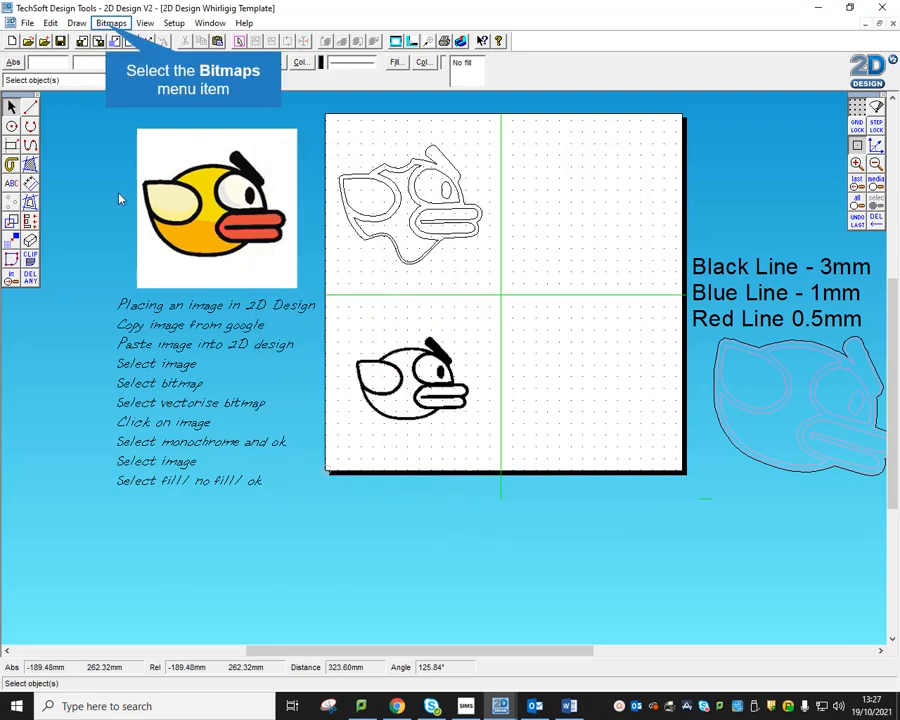
Vectorise the pasted bird bitmap in monochrome with a transparent background and the default vectorisation settings.
click(110, 23)
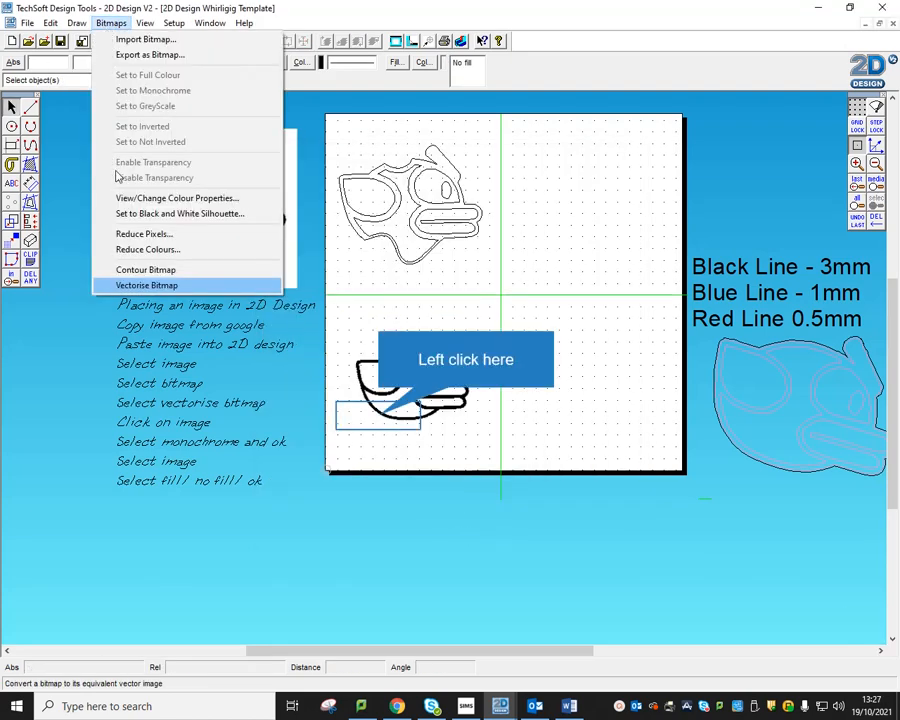
click(197, 290)
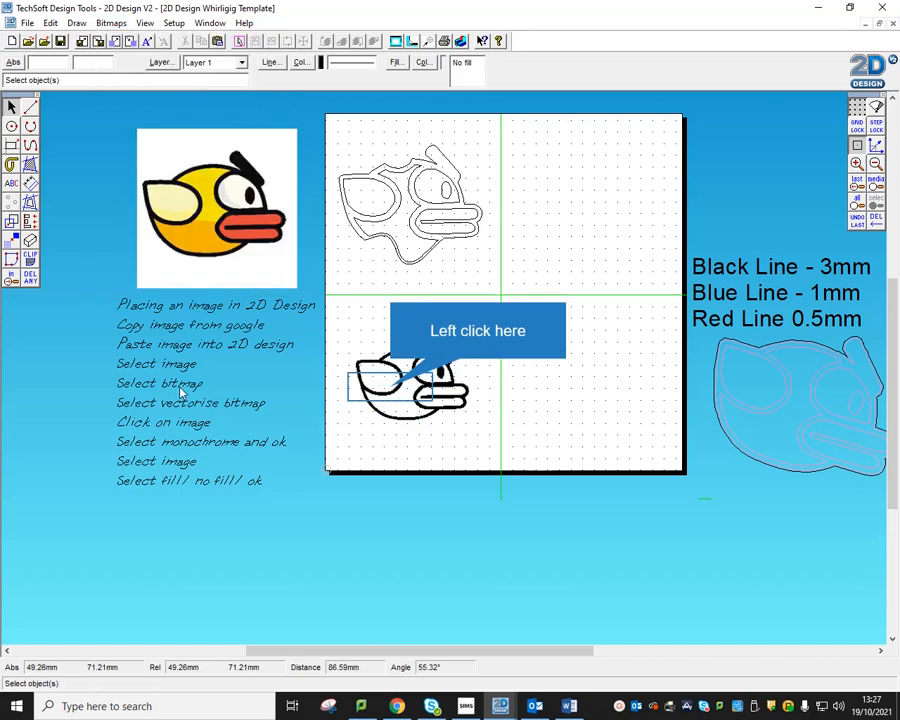
click(405, 388)
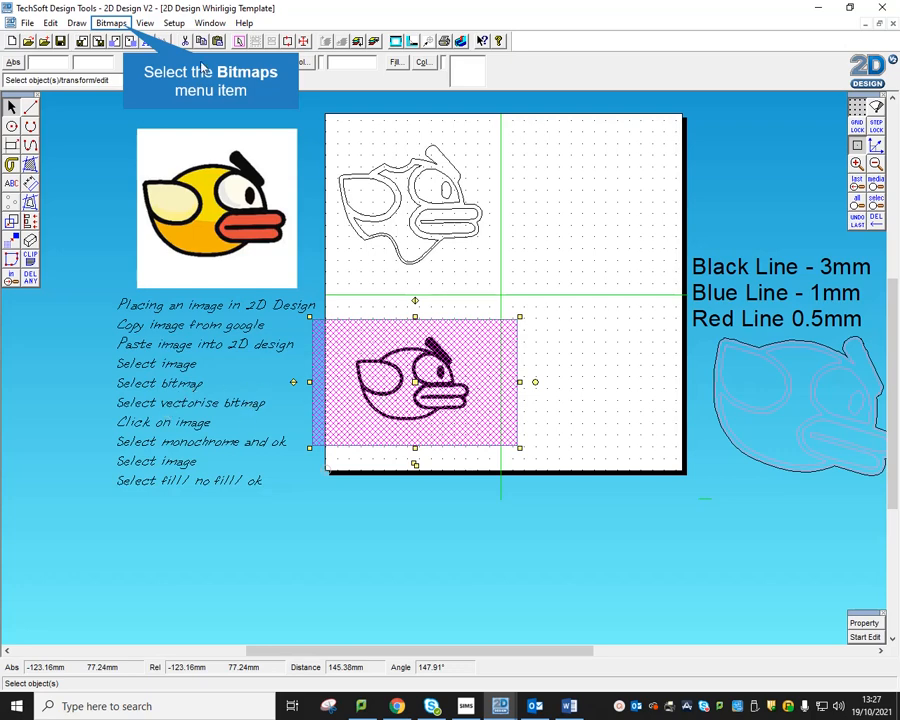
click(116, 24)
click(157, 285)
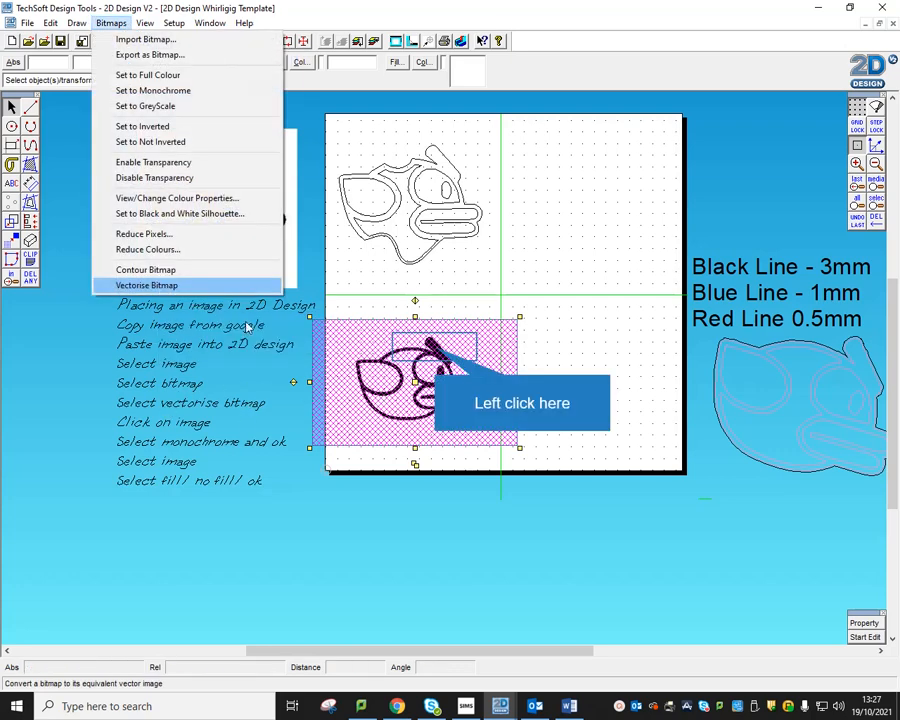
click(428, 360)
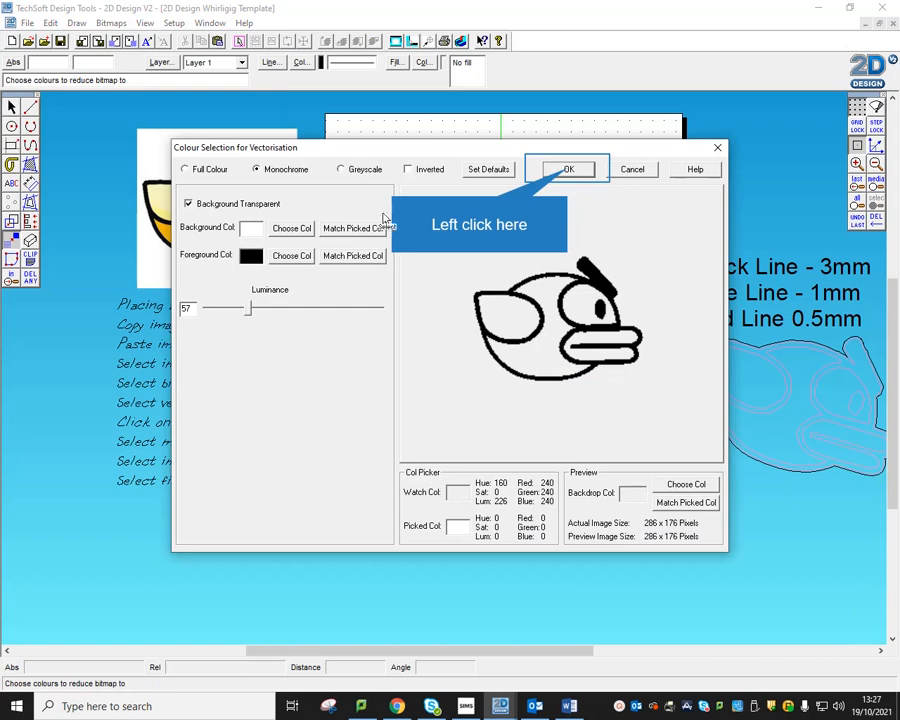
click(576, 180)
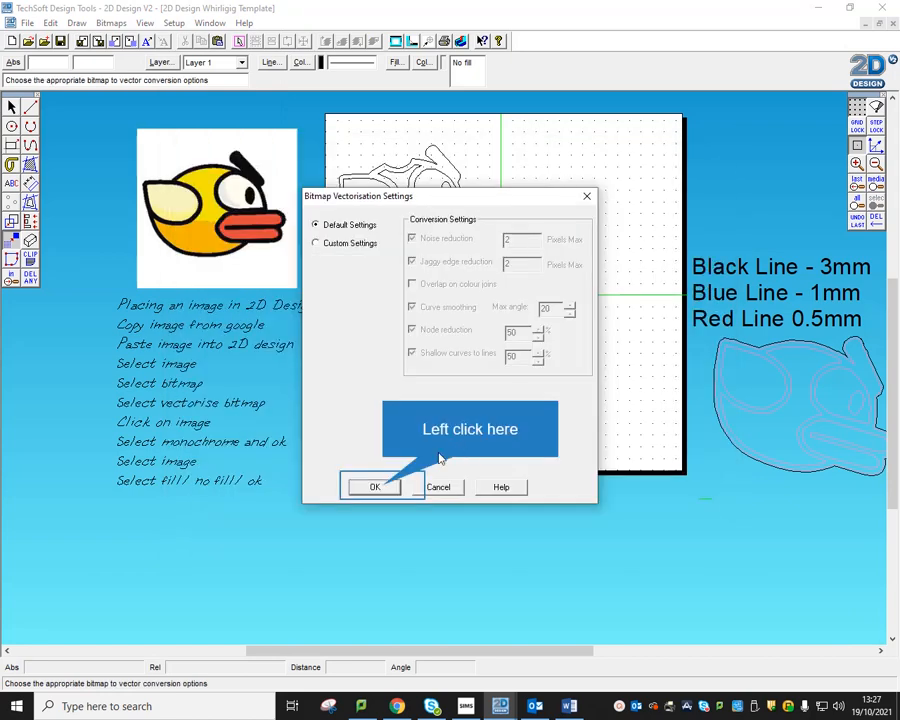
click(370, 484)
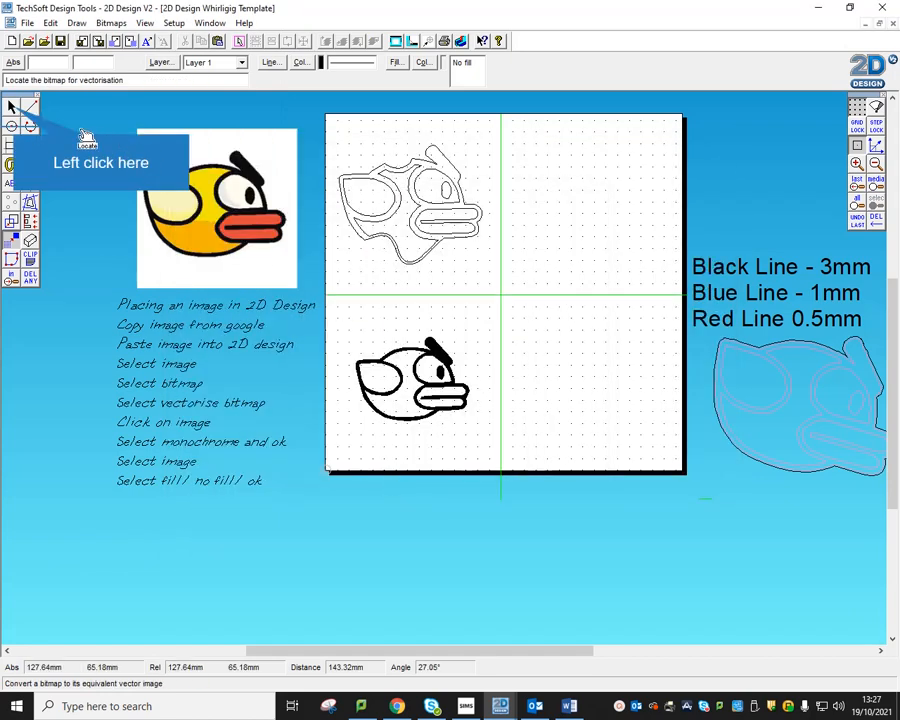
Select the vectorised bird and enlarge it proportionally to fill the width of the page's lower-left quarter.
click(13, 107)
click(438, 398)
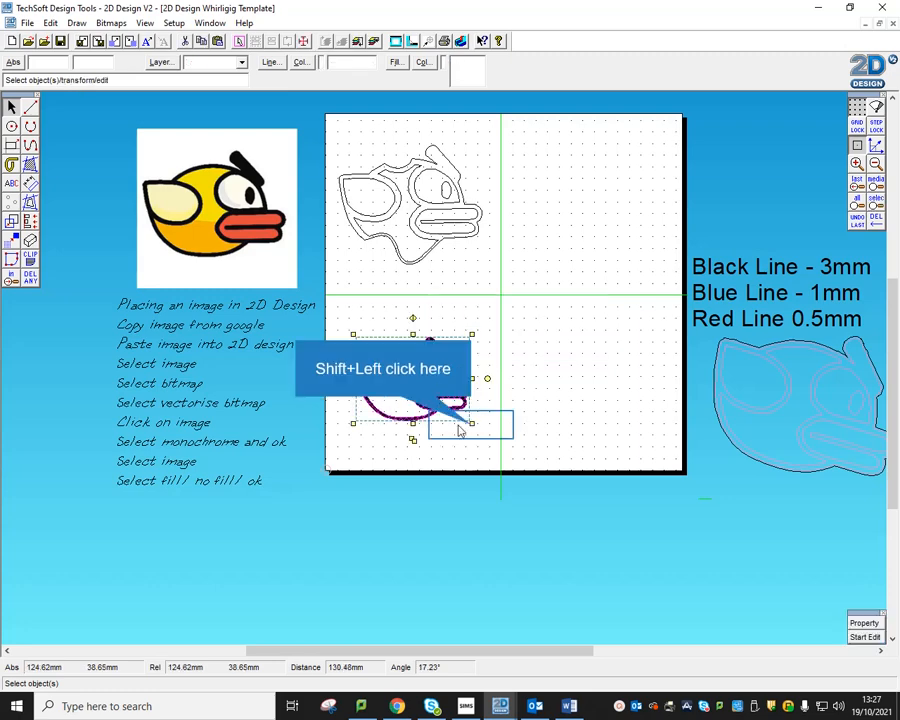
shift+click(471, 425)
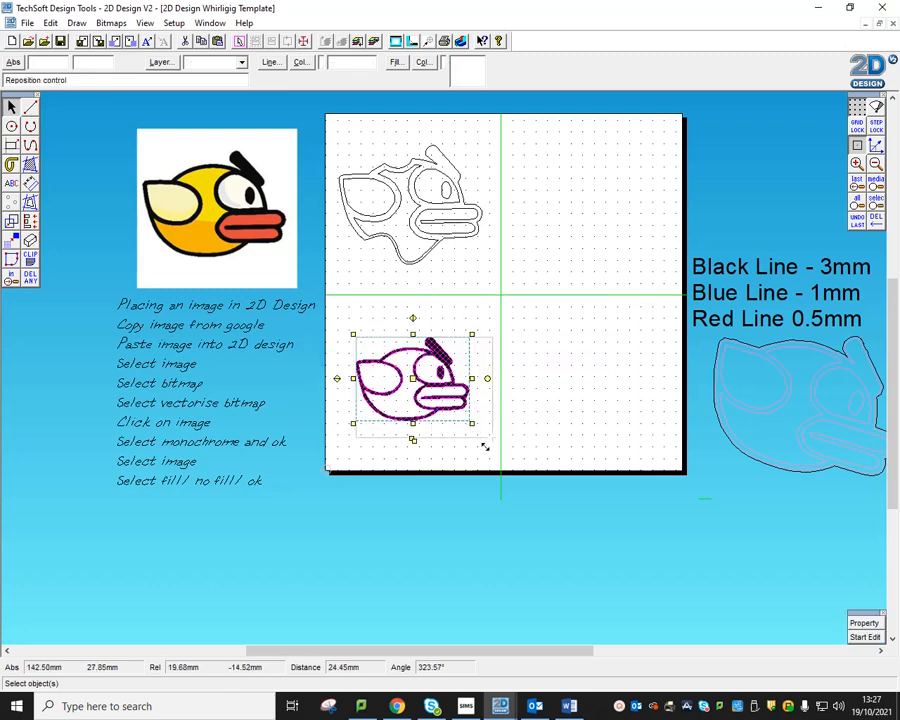
click(484, 447)
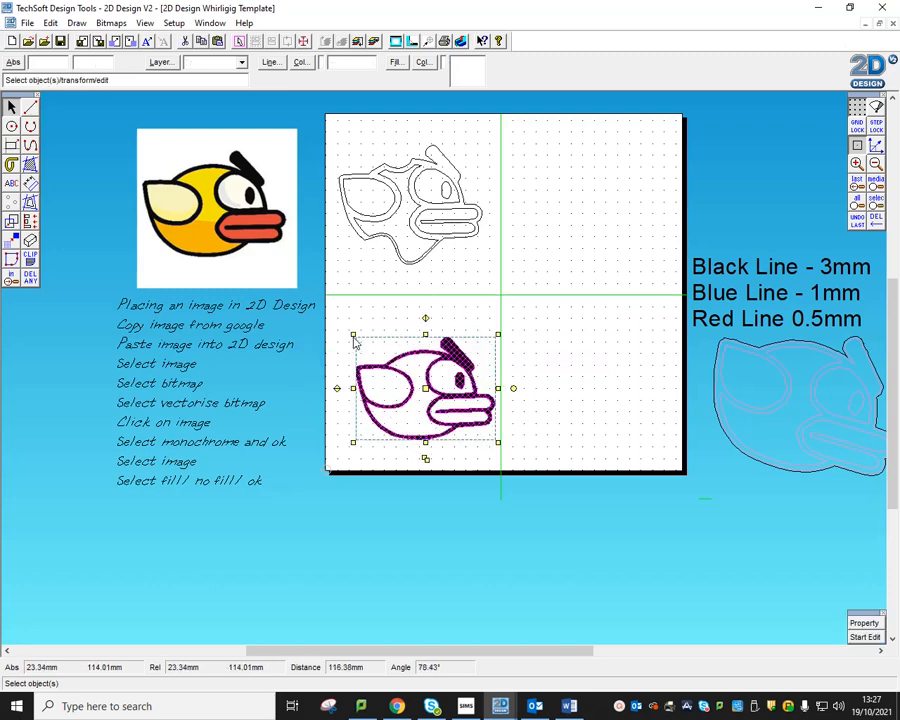
click(326, 314)
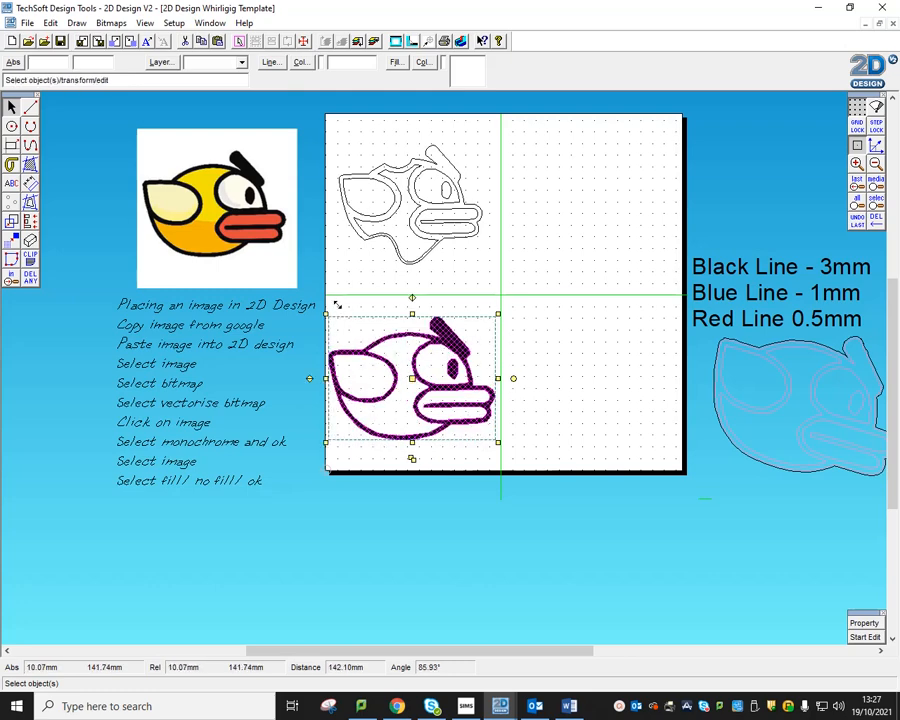
Set the vectorised bird in the page's lower-left quarter to No Fill and deselect it.
click(396, 63)
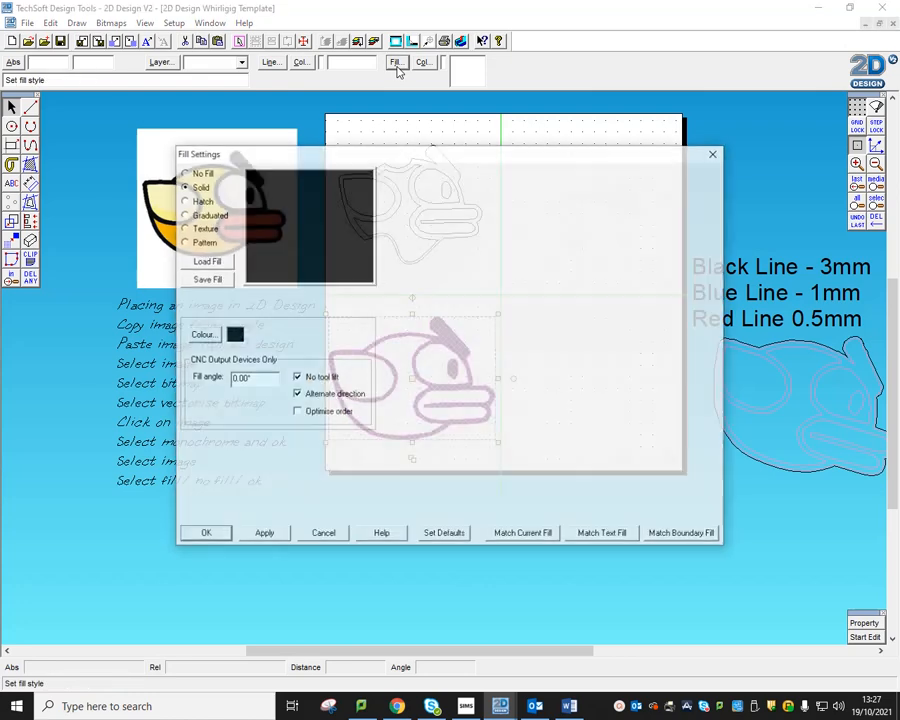
click(183, 173)
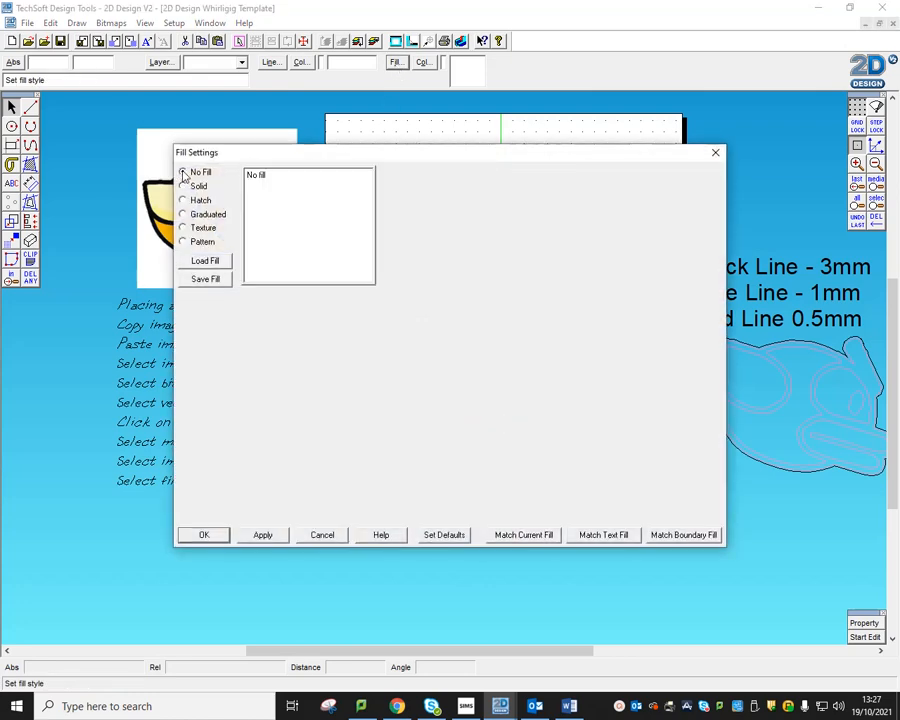
click(206, 535)
click(445, 459)
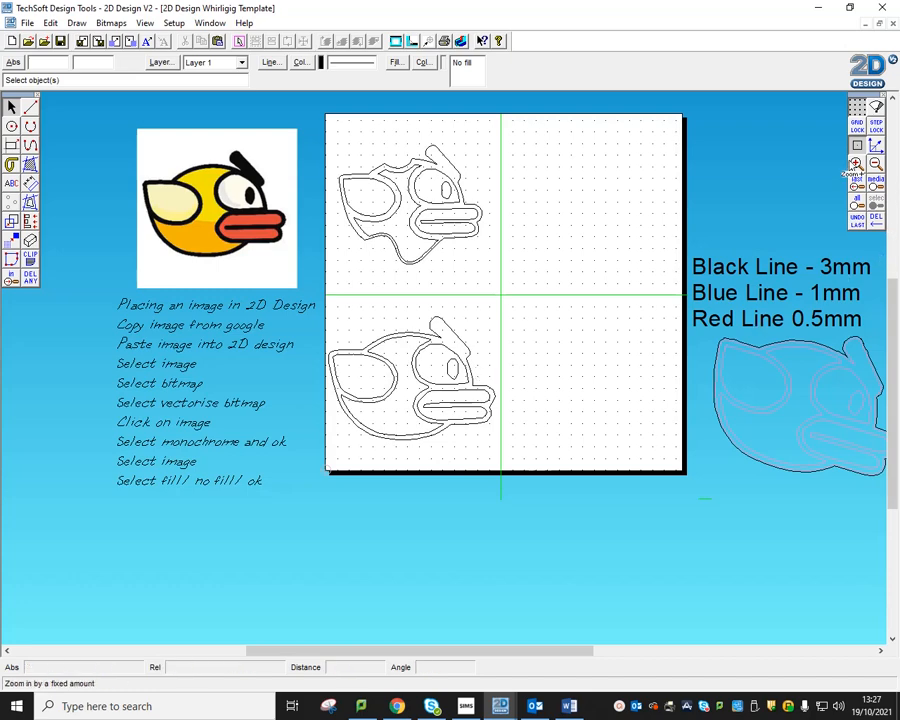
Draw a circle by centre and point overlapping the lower-left bird's eyebrow, and reposition it so it cuts the eyebrow's straight outer edge.
click(856, 164)
click(856, 164)
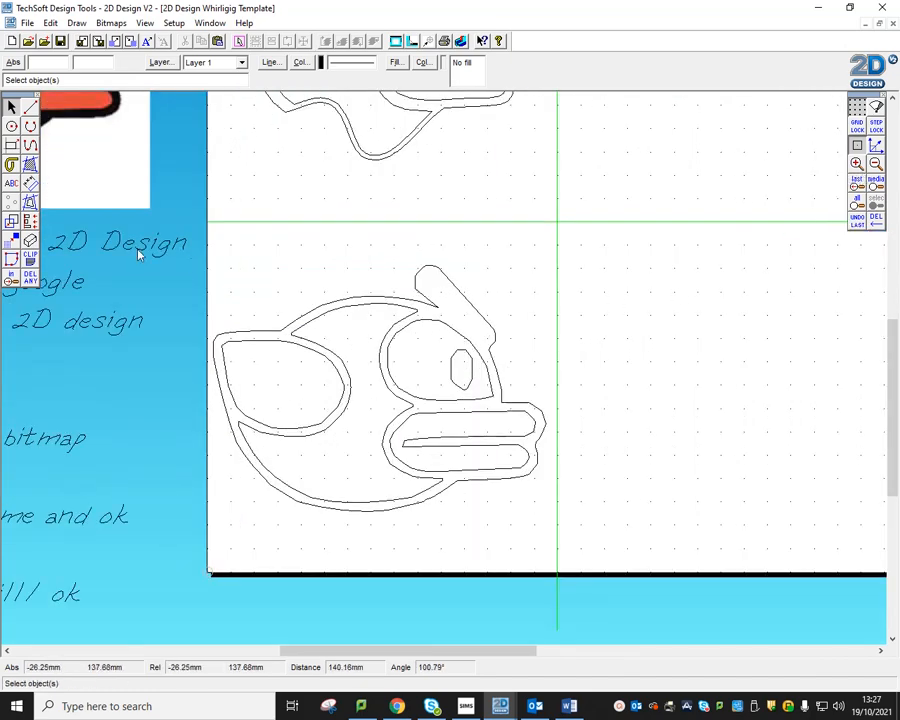
click(12, 126)
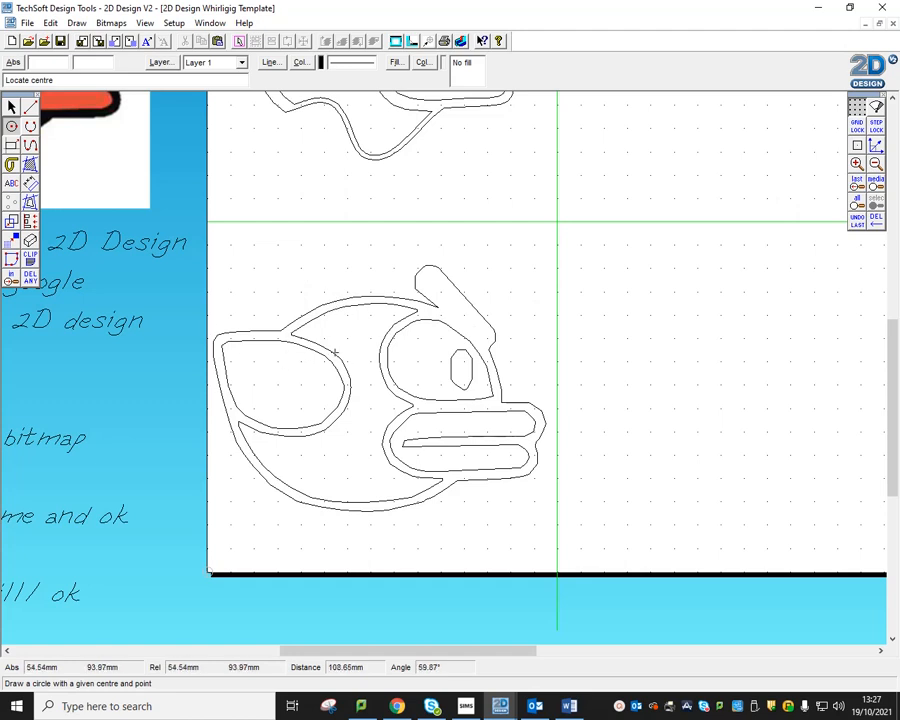
click(480, 267)
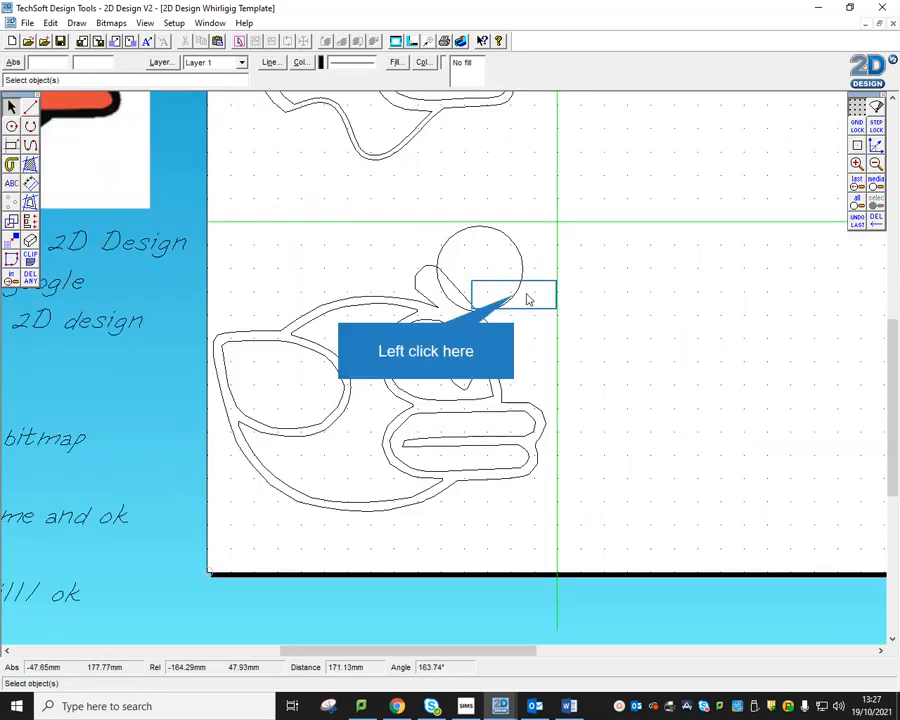
click(516, 299)
click(480, 268)
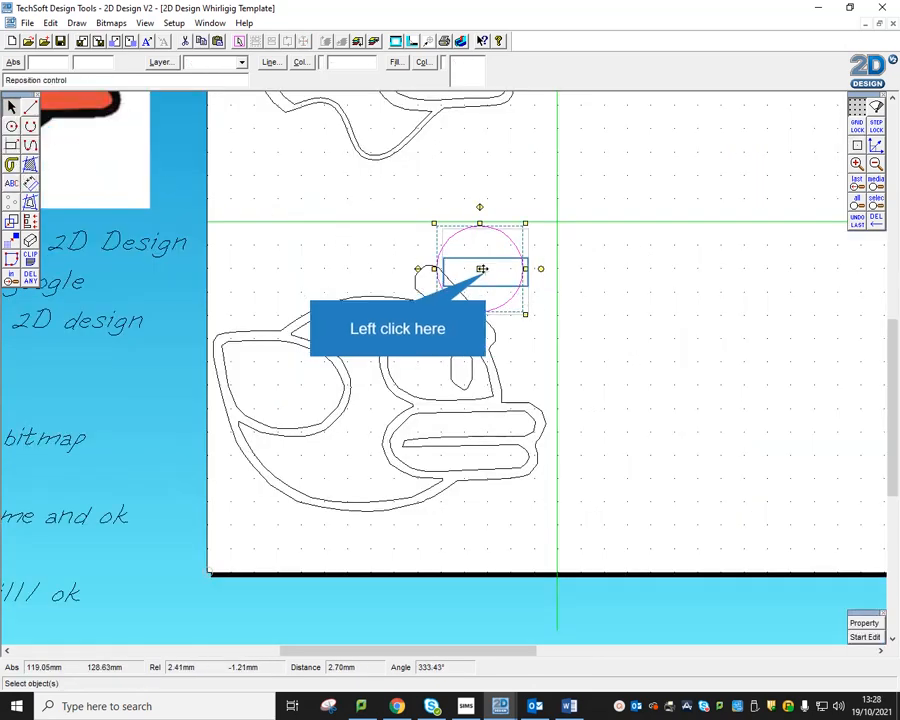
click(486, 272)
click(486, 272)
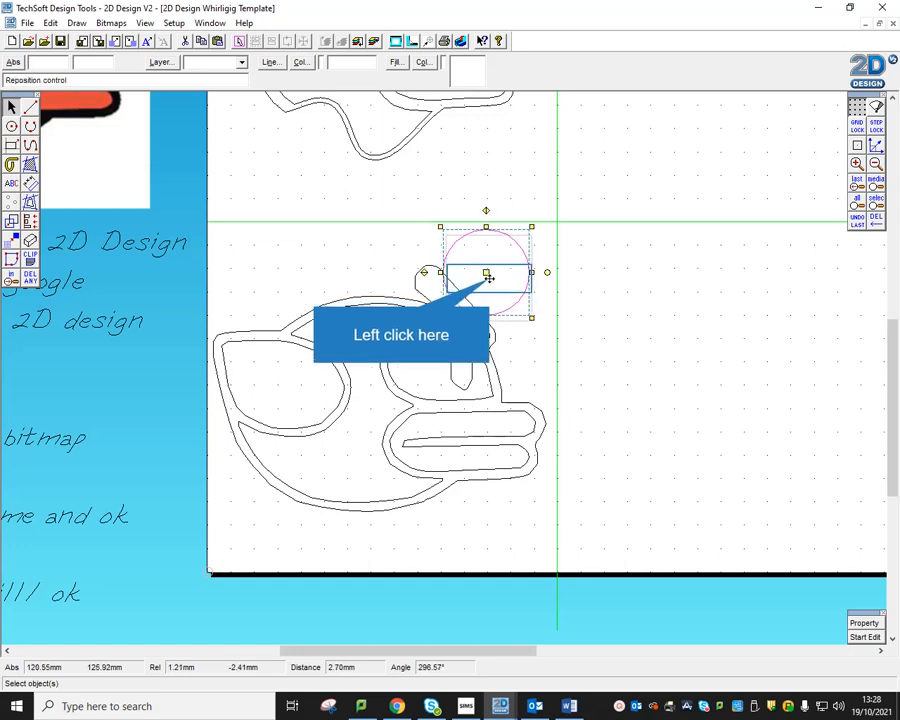
click(489, 278)
click(331, 260)
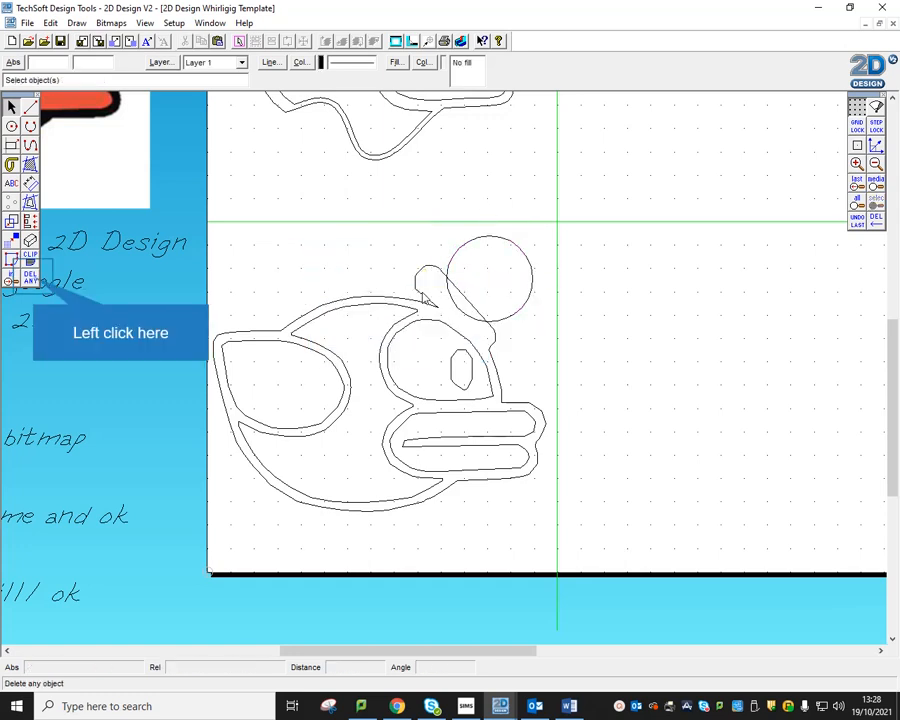
Delete the parts between intersections so that only the circle's inner arc replaces the eyebrow's straight edge.
click(33, 282)
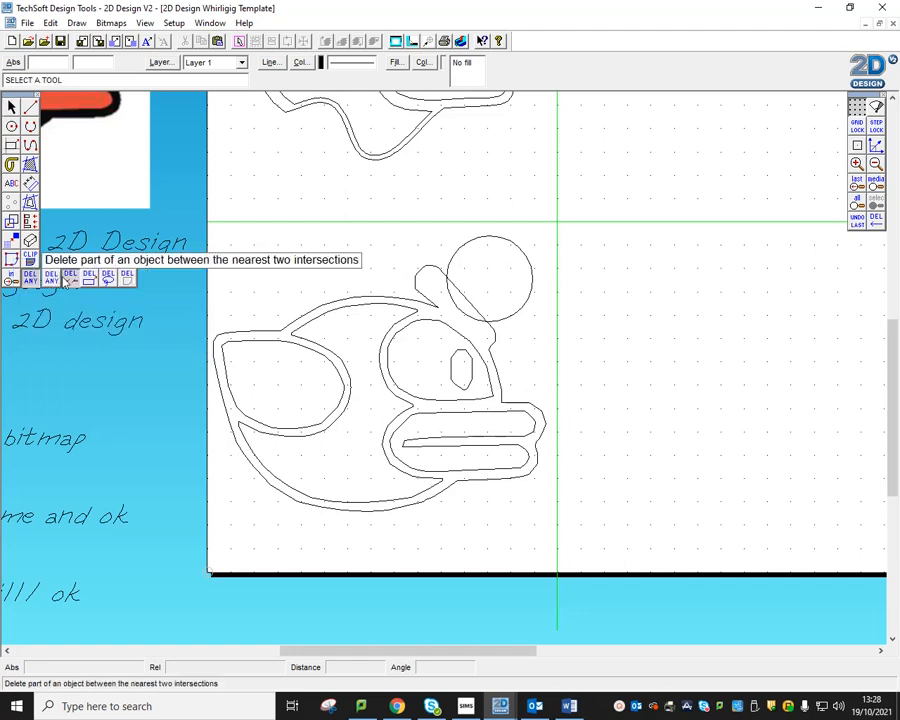
click(69, 279)
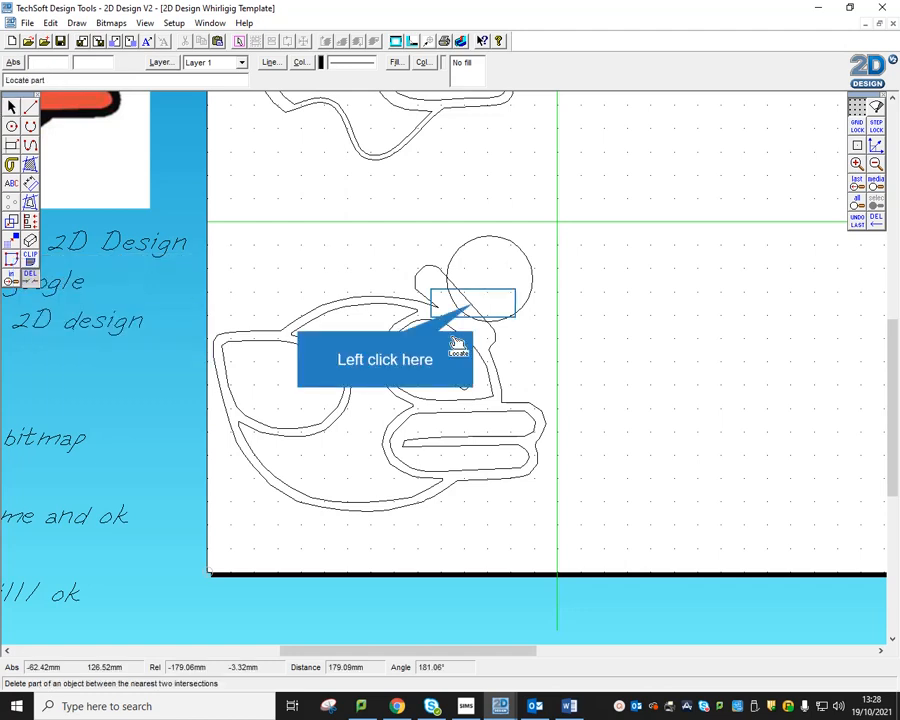
click(504, 318)
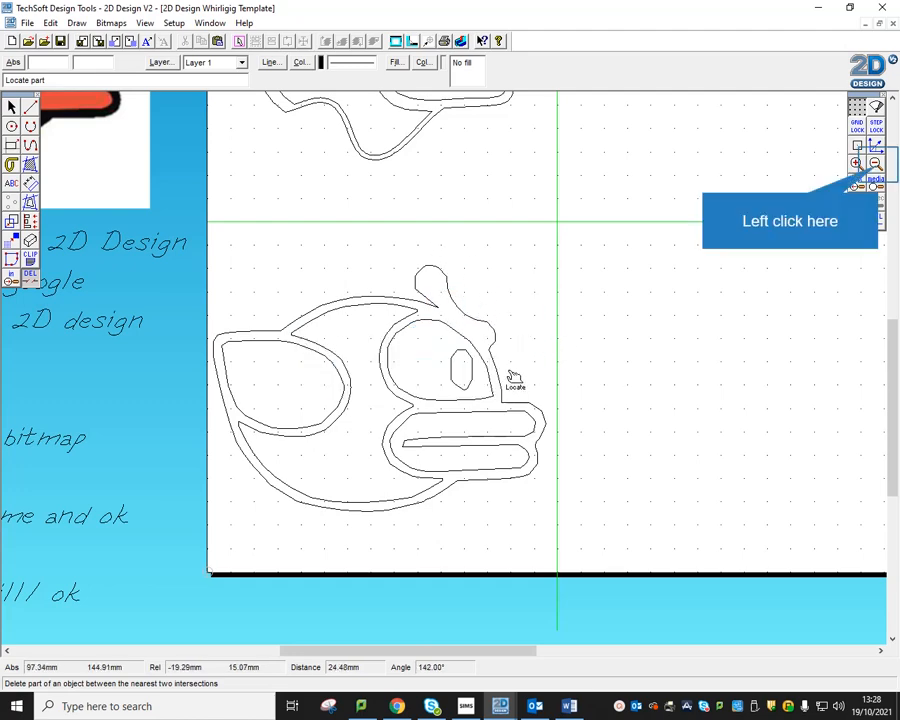
Move the coloured bird image from beside the page into the page's lower-right quarter.
click(875, 163)
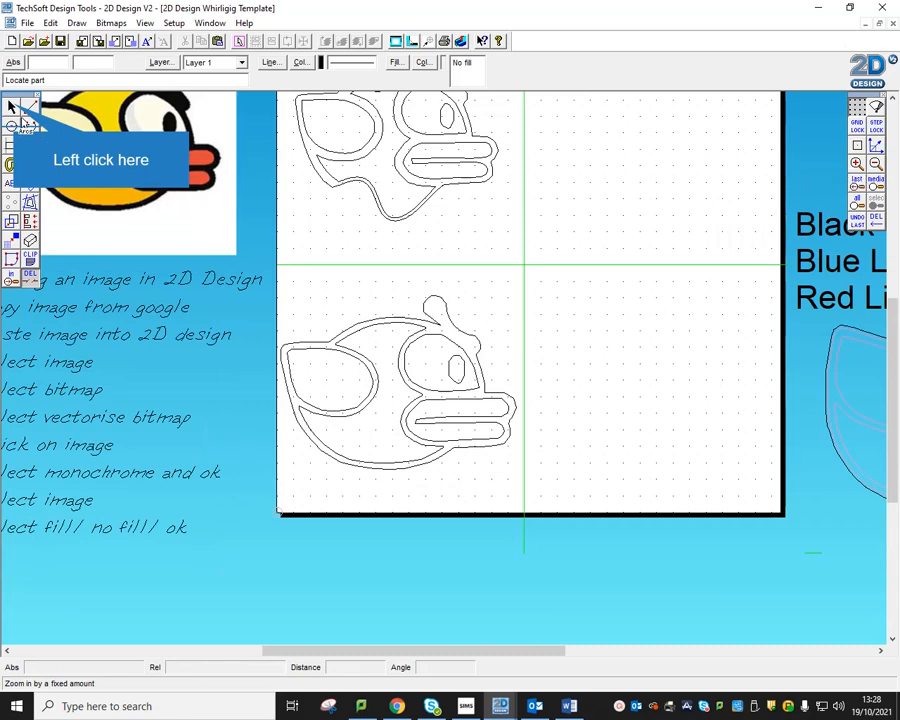
click(12, 106)
click(112, 140)
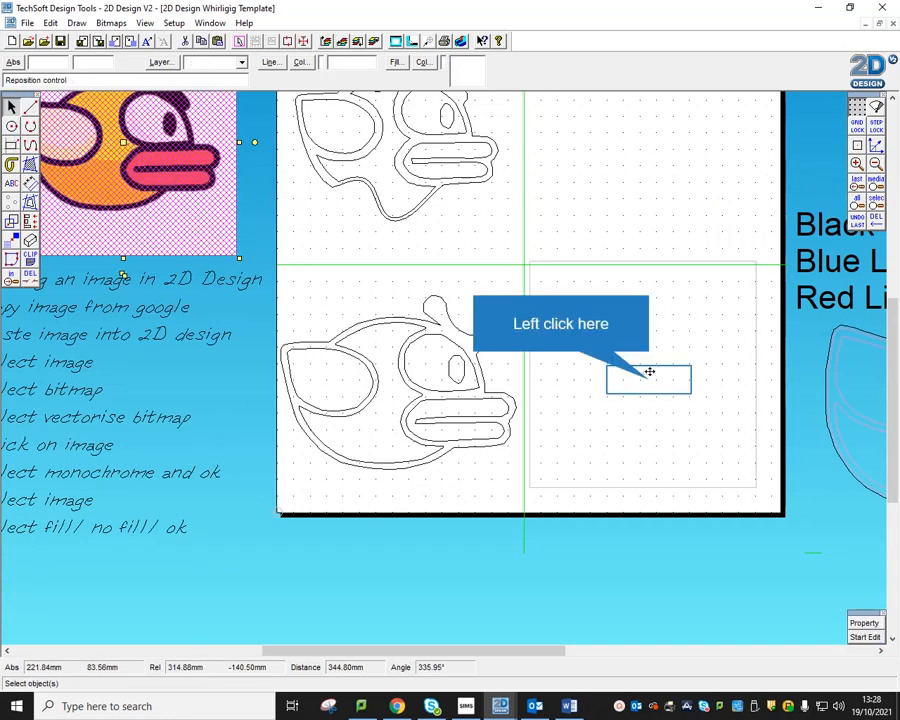
click(649, 371)
click(668, 236)
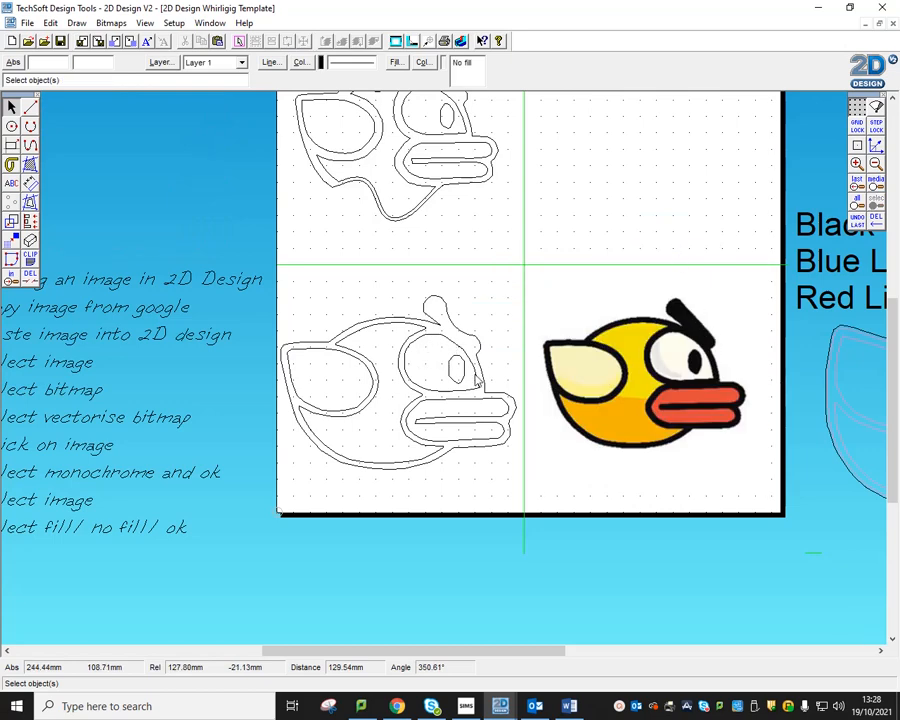
Draw an open bezier curve from the lower-left bird's lower body outline, down below its belly and up to the beak's underside, attaching both ends.
scroll(478, 383, up, 3)
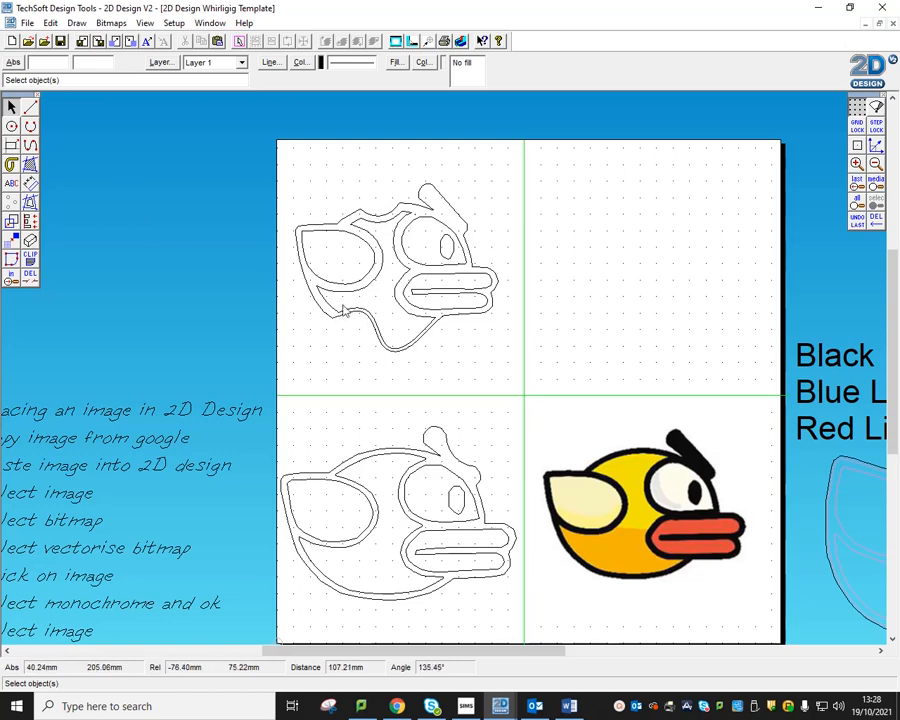
click(32, 150)
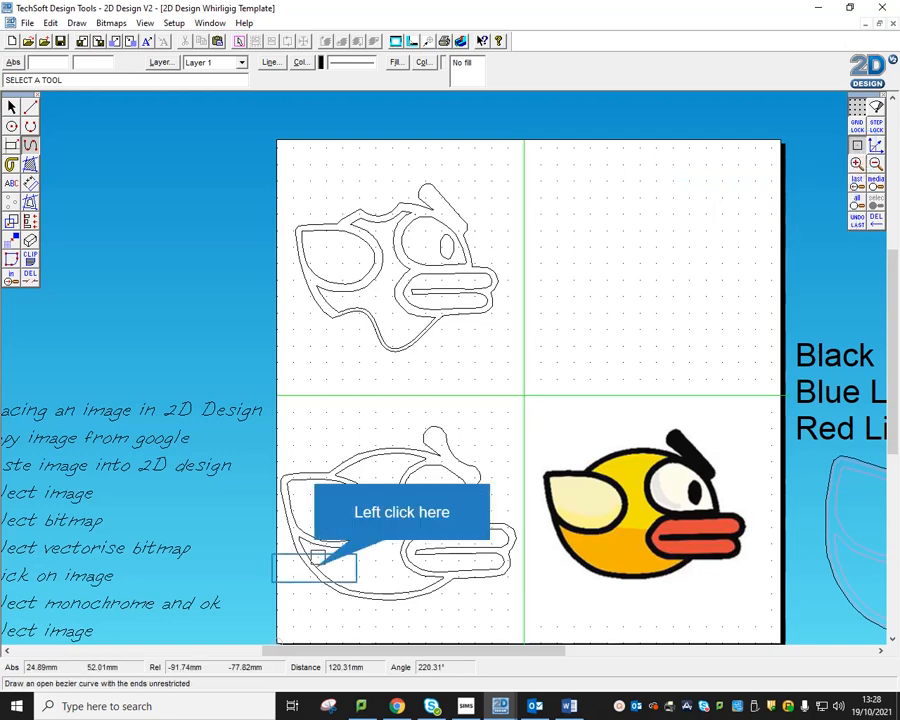
click(326, 576)
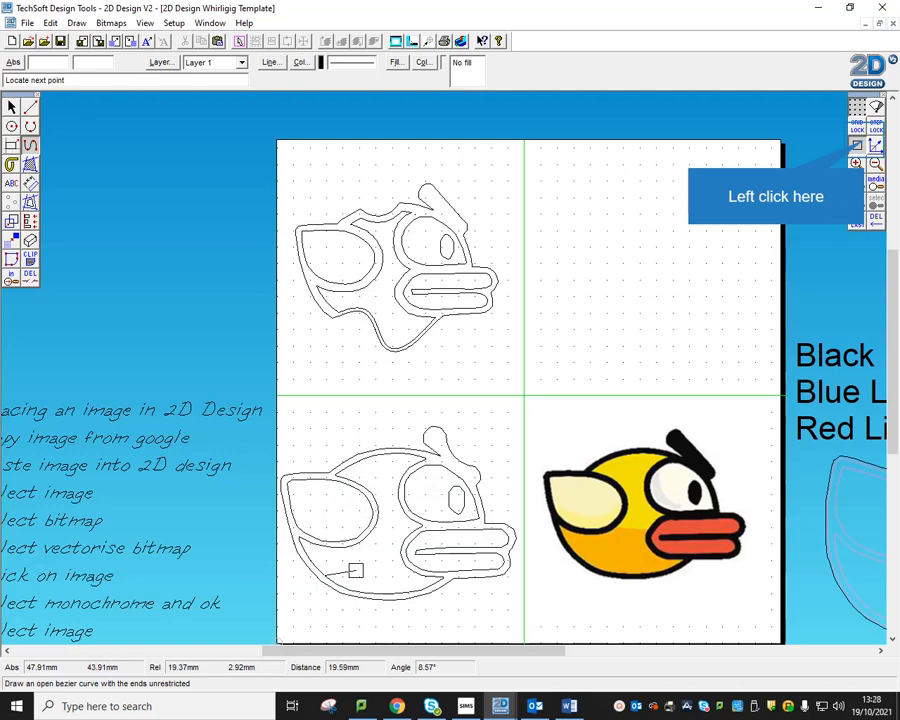
click(857, 145)
click(357, 575)
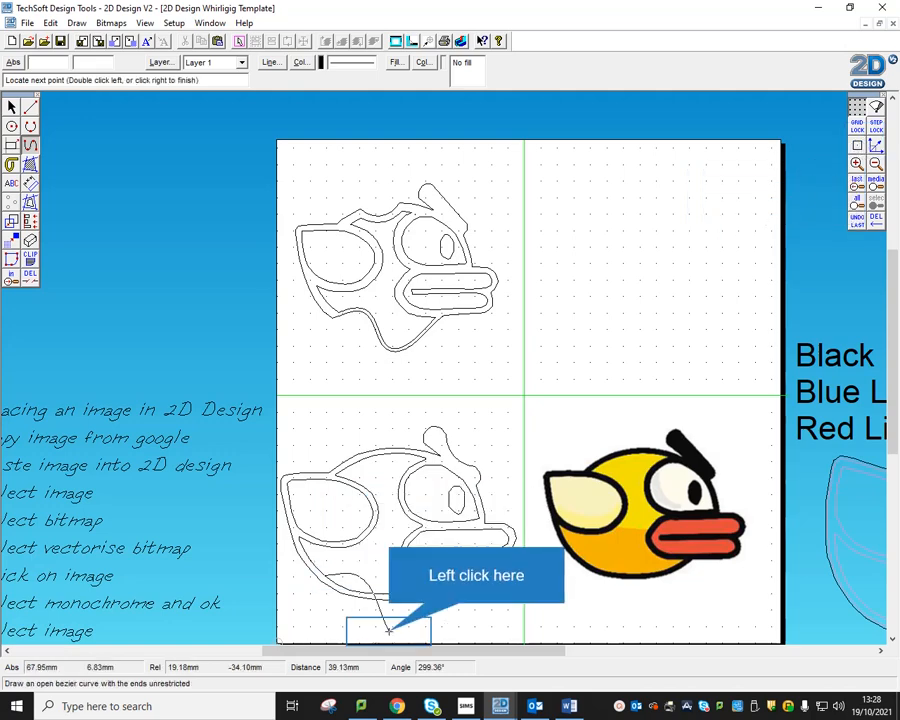
click(389, 629)
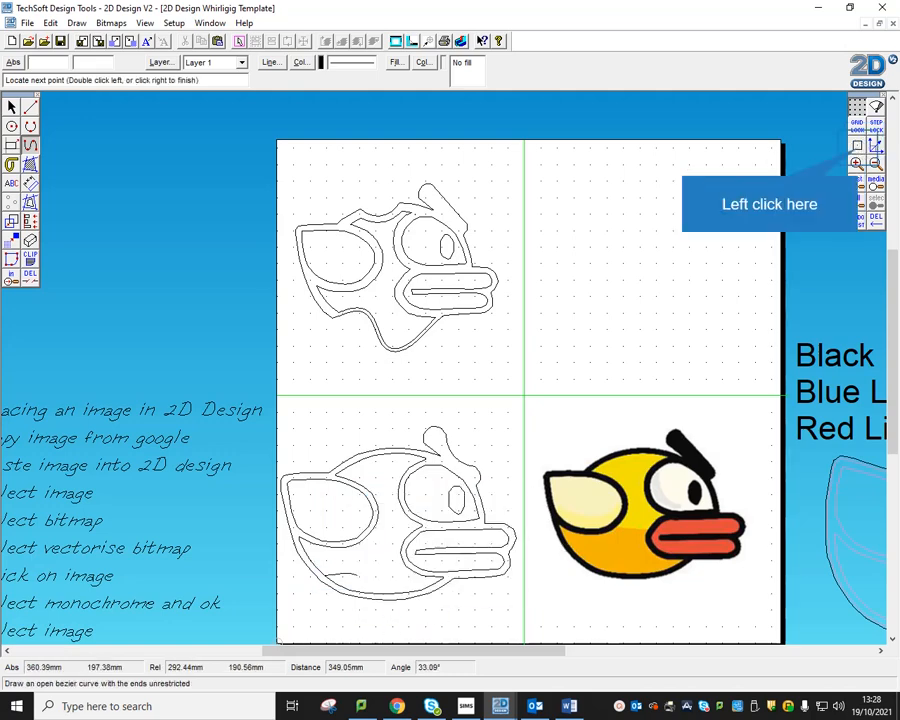
click(857, 145)
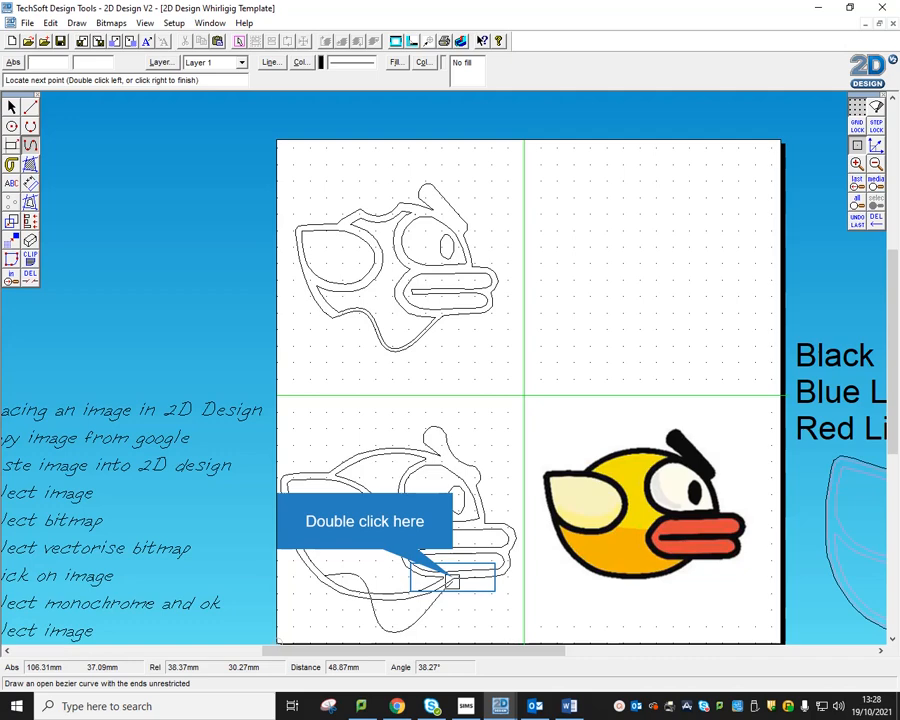
double_click(452, 581)
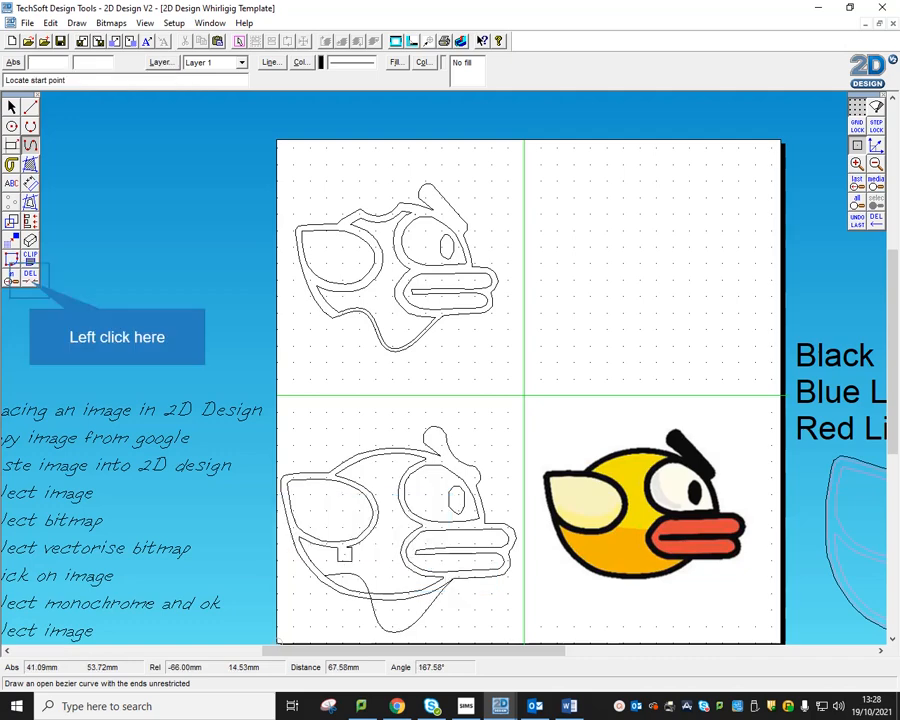
Delete the old belly outline between the curve's intersections and close the gap under the beak with a short line.
click(30, 276)
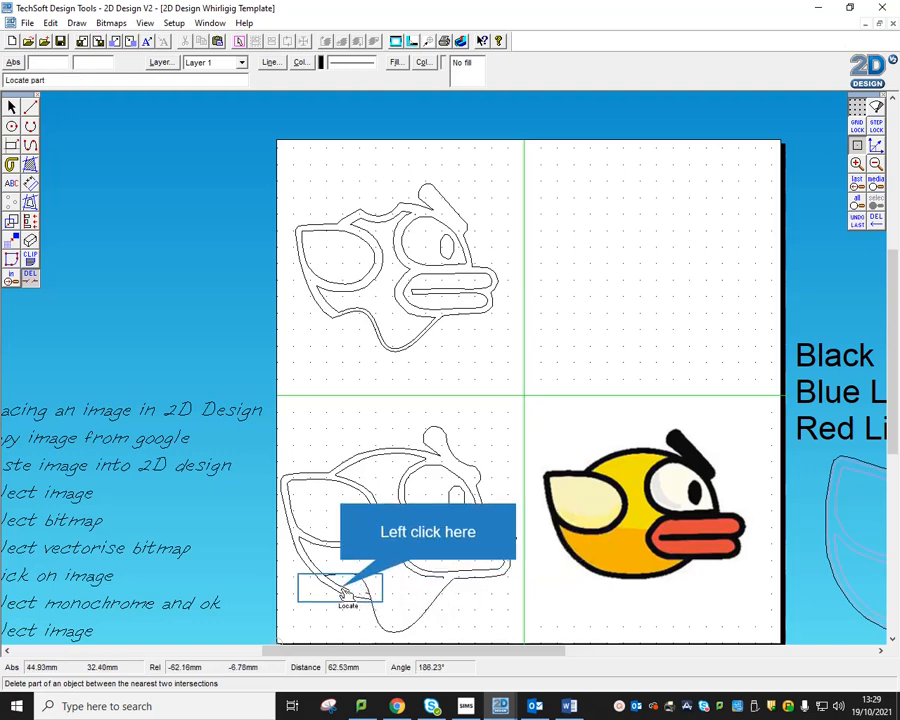
click(364, 599)
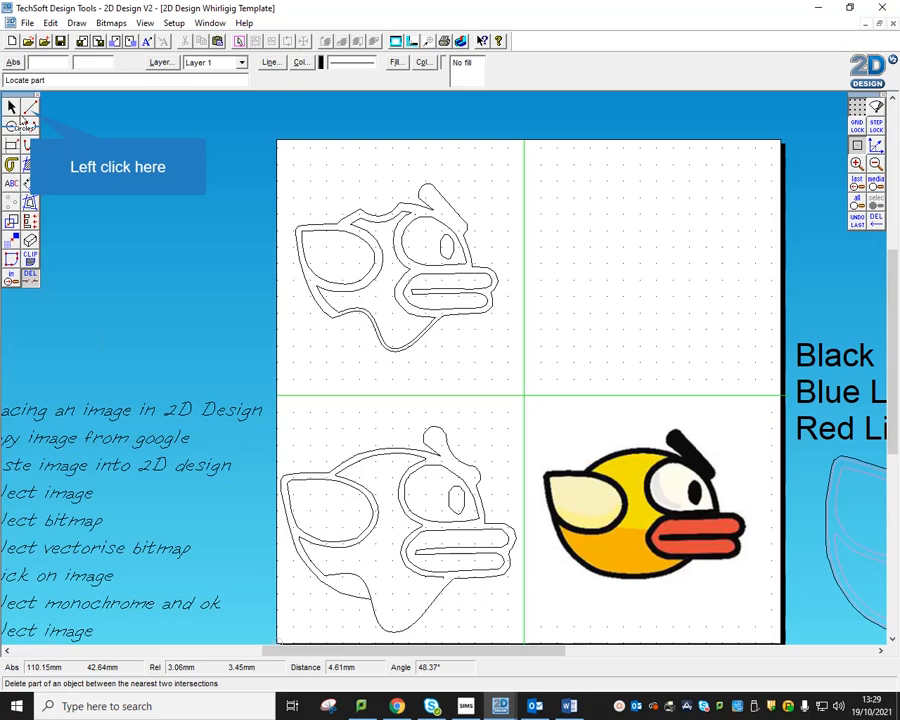
click(30, 107)
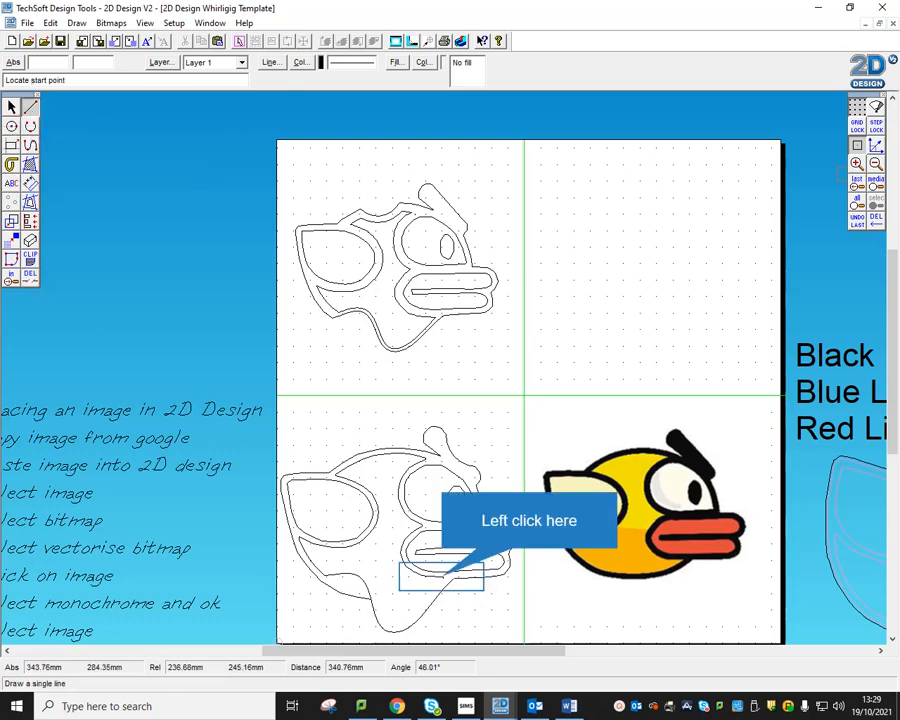
click(443, 577)
click(450, 577)
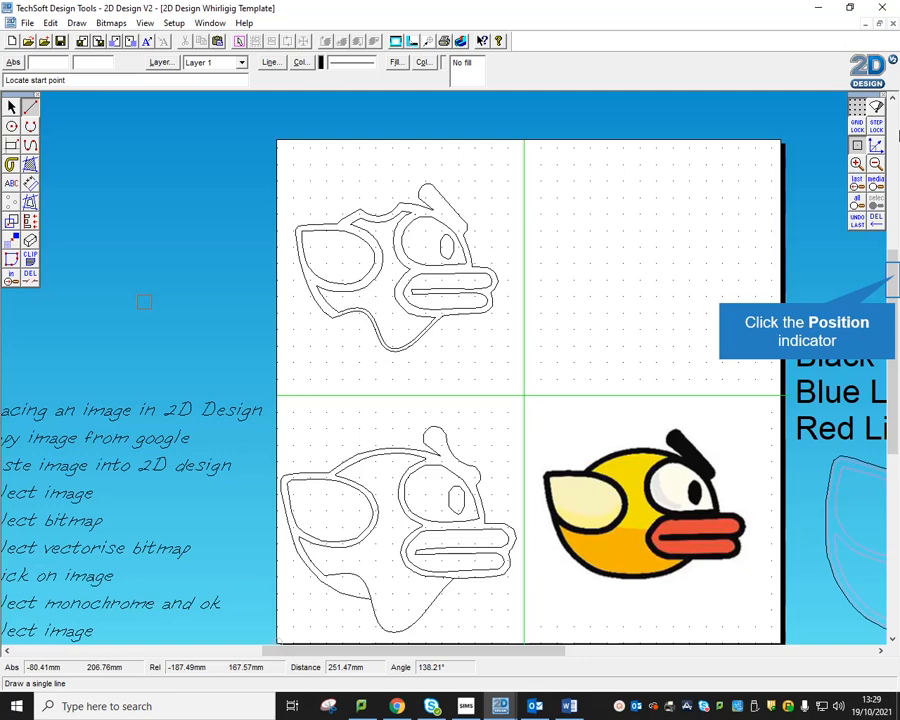
Select the lower-left bird's inner eye and beak outlines and mirror them vertically.
click(895, 285)
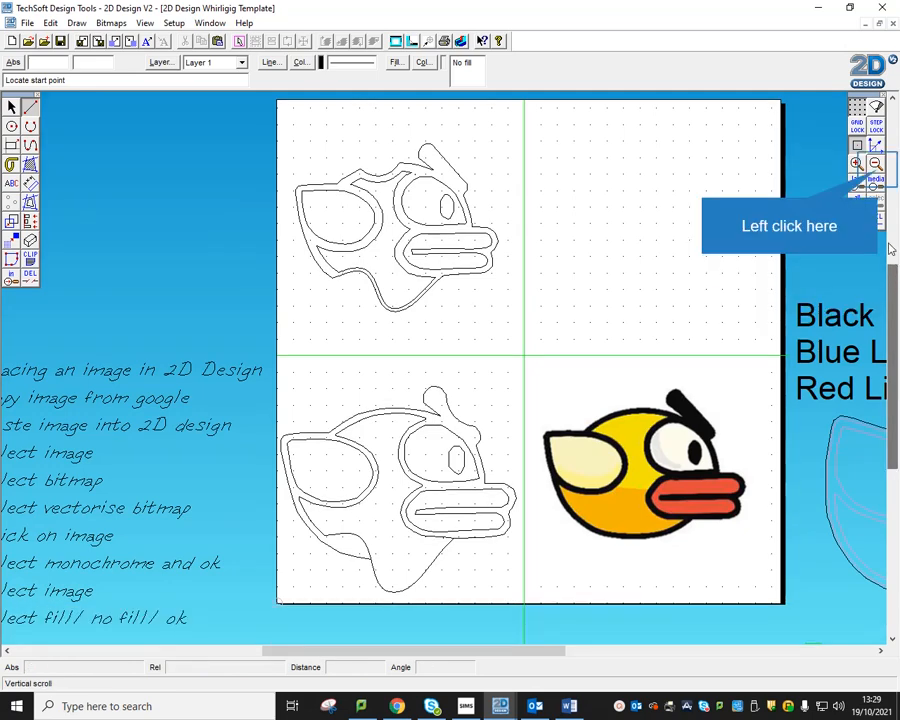
click(875, 163)
click(12, 106)
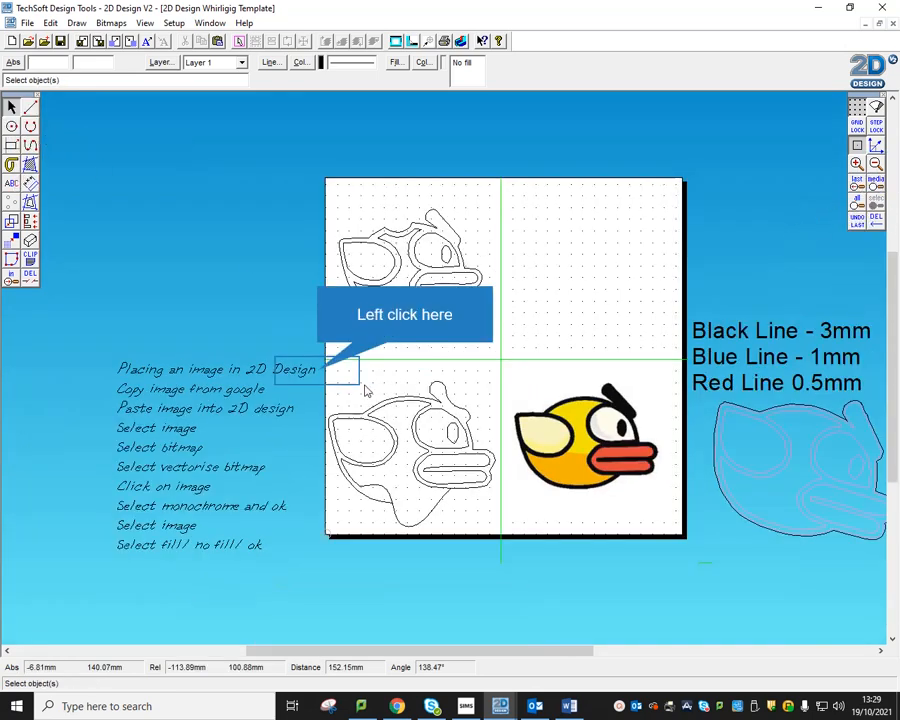
drag(320, 380, 502, 547)
click(440, 582)
click(430, 521)
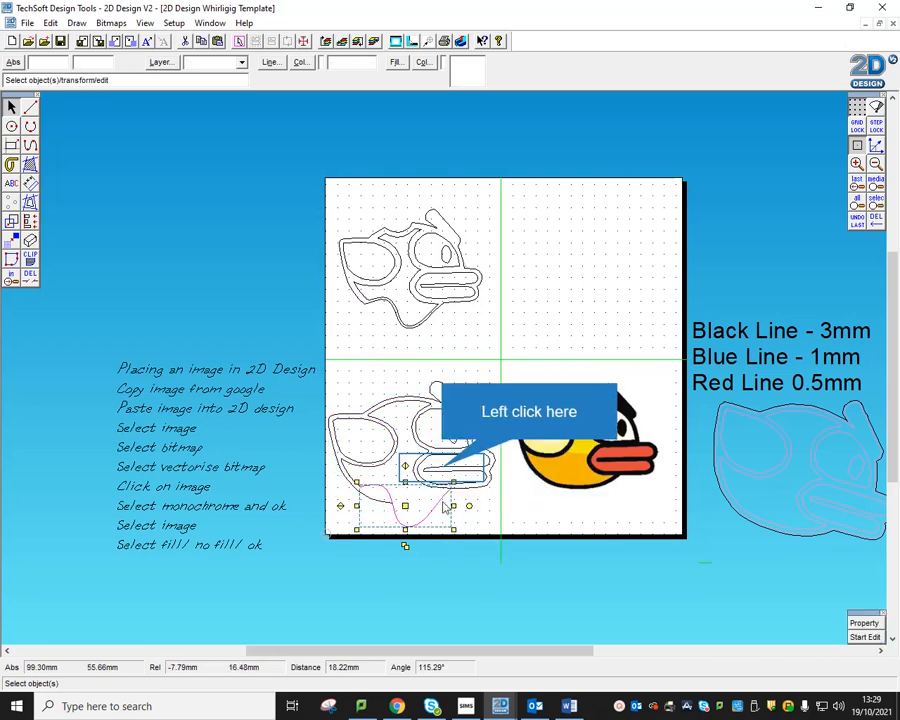
click(442, 469)
click(396, 447)
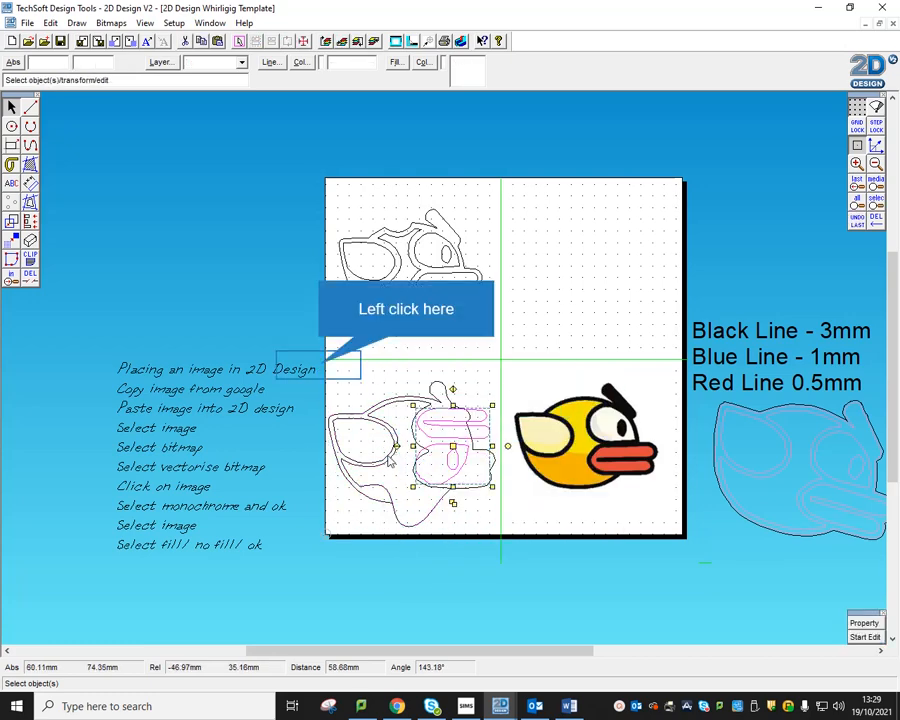
Select all parts of the lower-left bird outline and group them.
drag(320, 370, 500, 548)
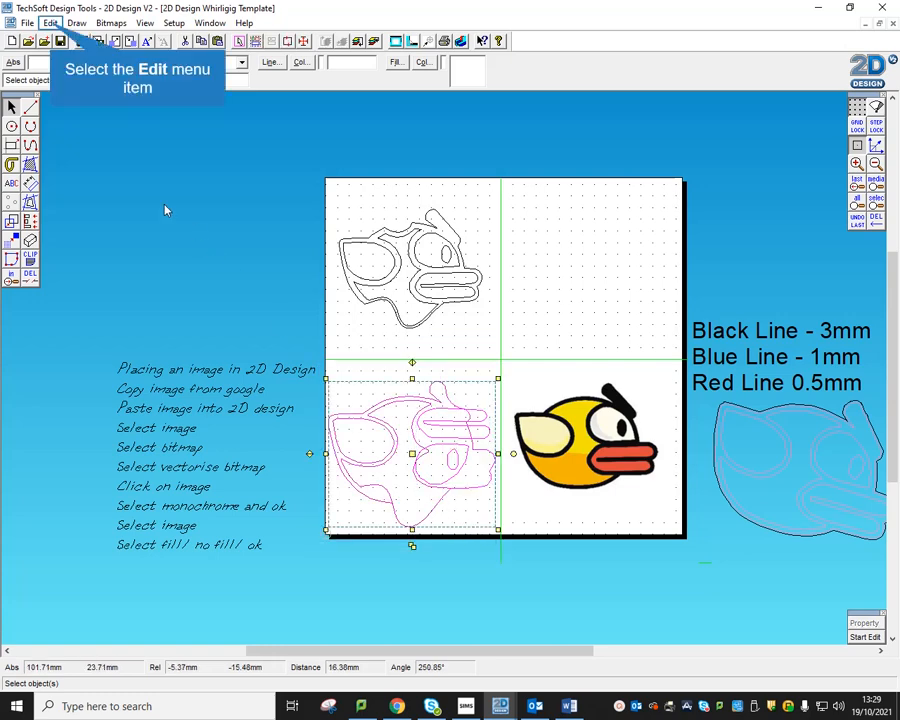
click(46, 22)
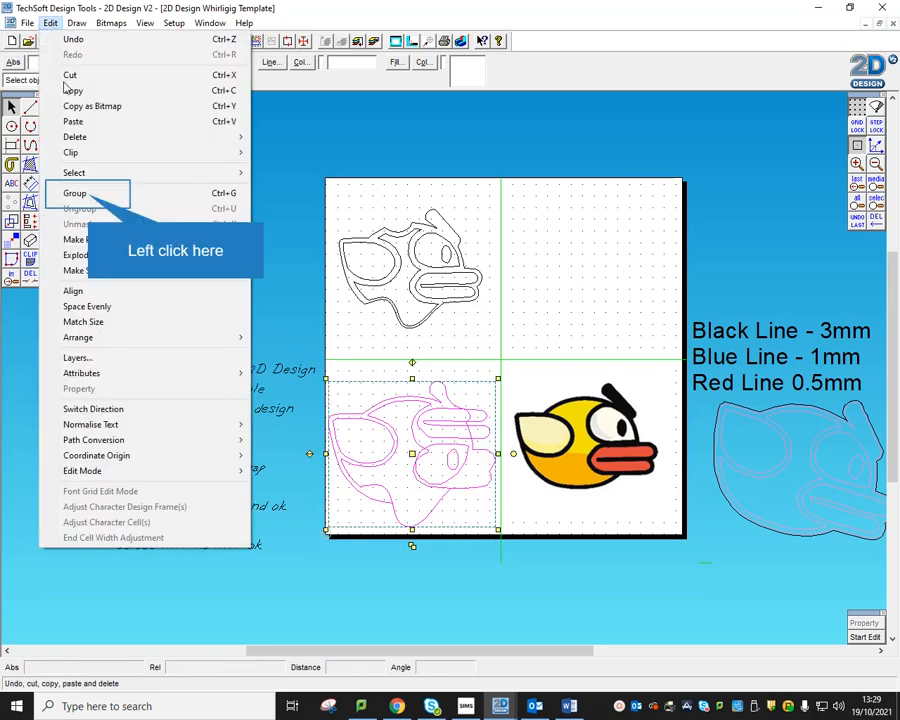
click(86, 193)
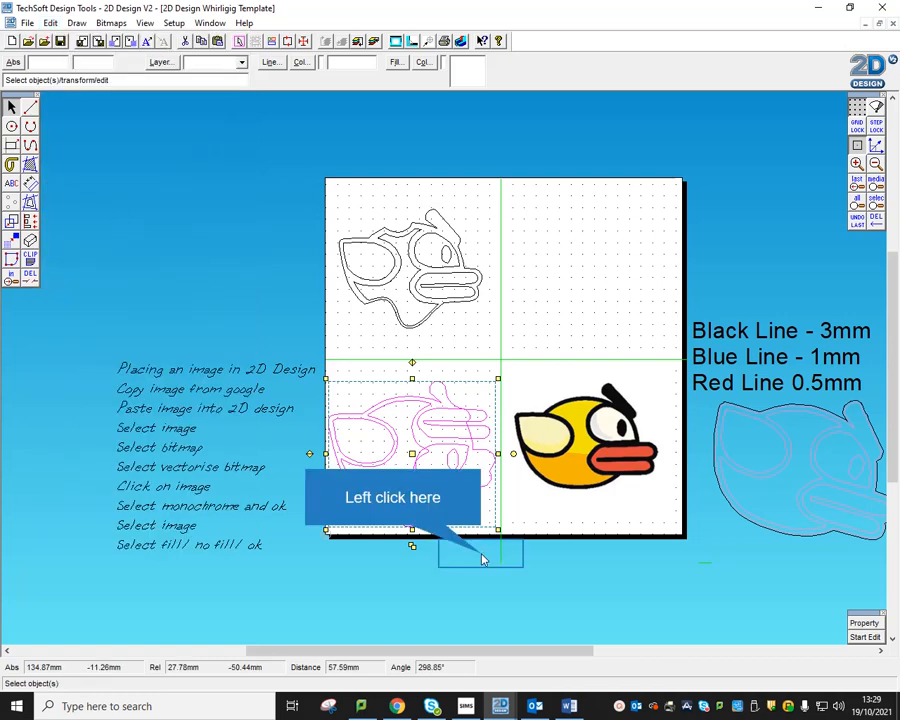
Rotate the grouped bird outline slightly clockwise and shift it within the page's lower-left quarter.
click(428, 526)
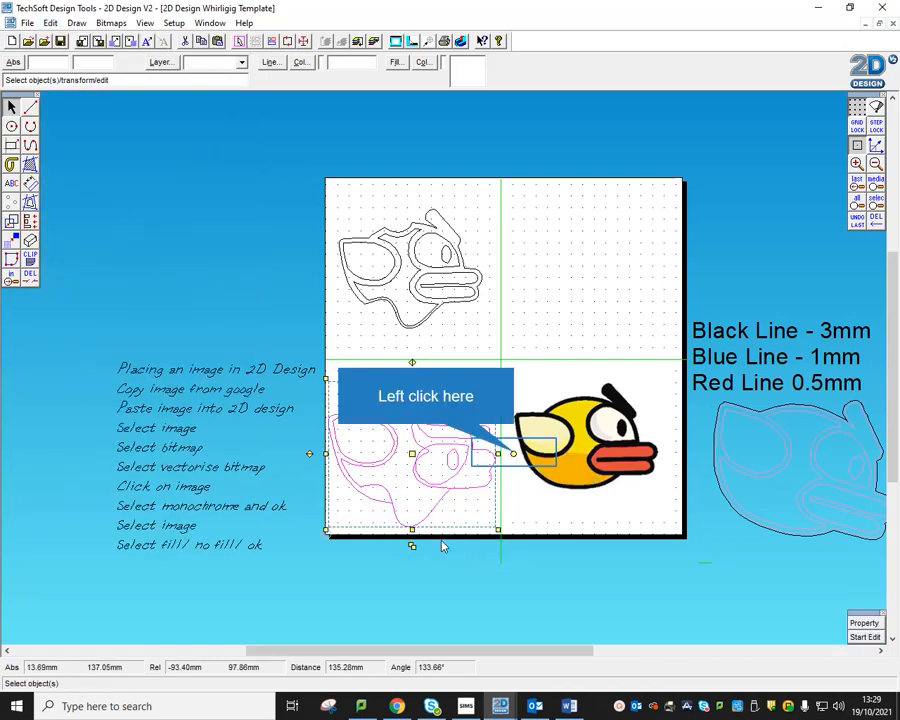
click(514, 454)
click(418, 456)
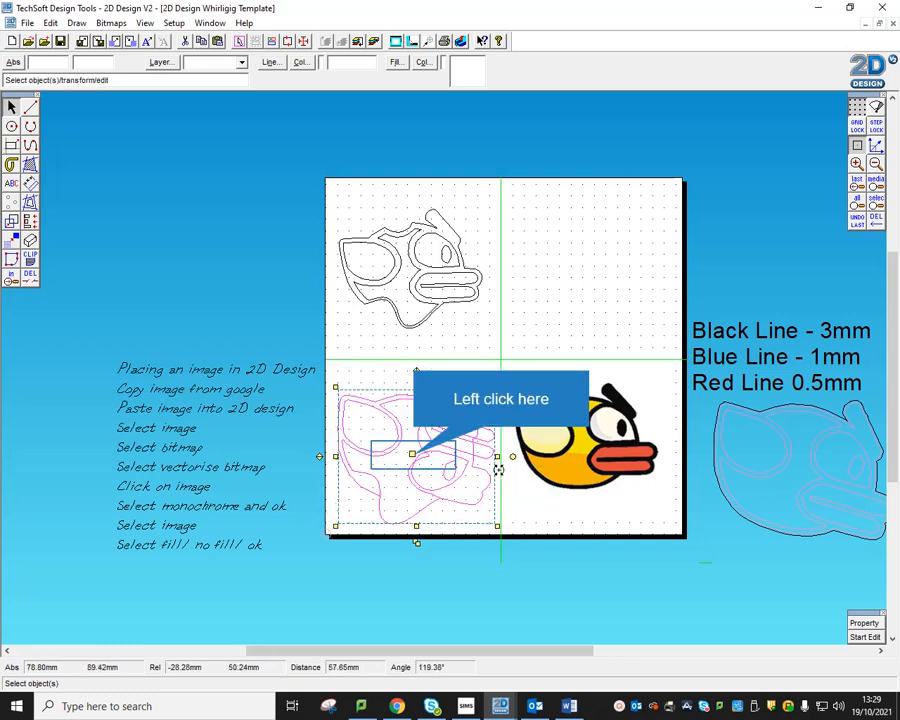
Move the grouped bird outline up and left into the lower-left quarter's corner and enlarge it to span the quarter's width.
click(413, 455)
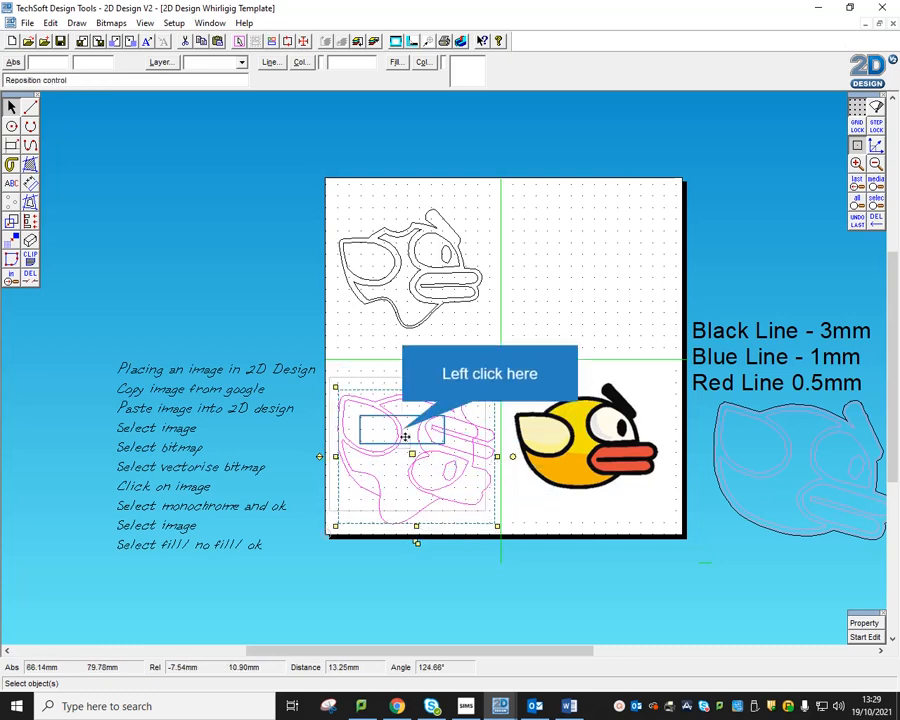
click(406, 436)
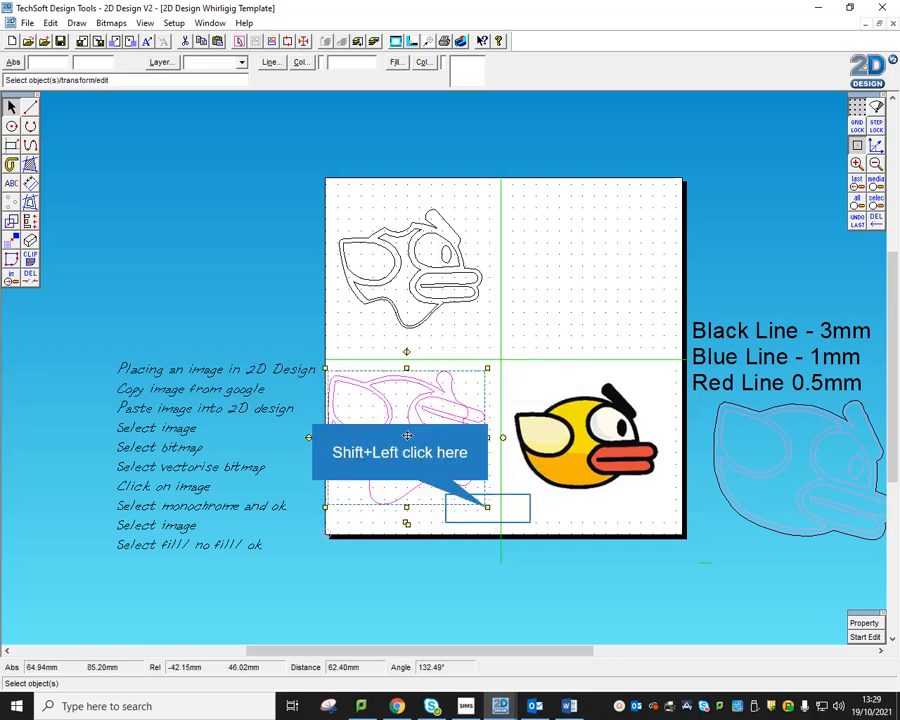
shift+click(488, 508)
click(498, 526)
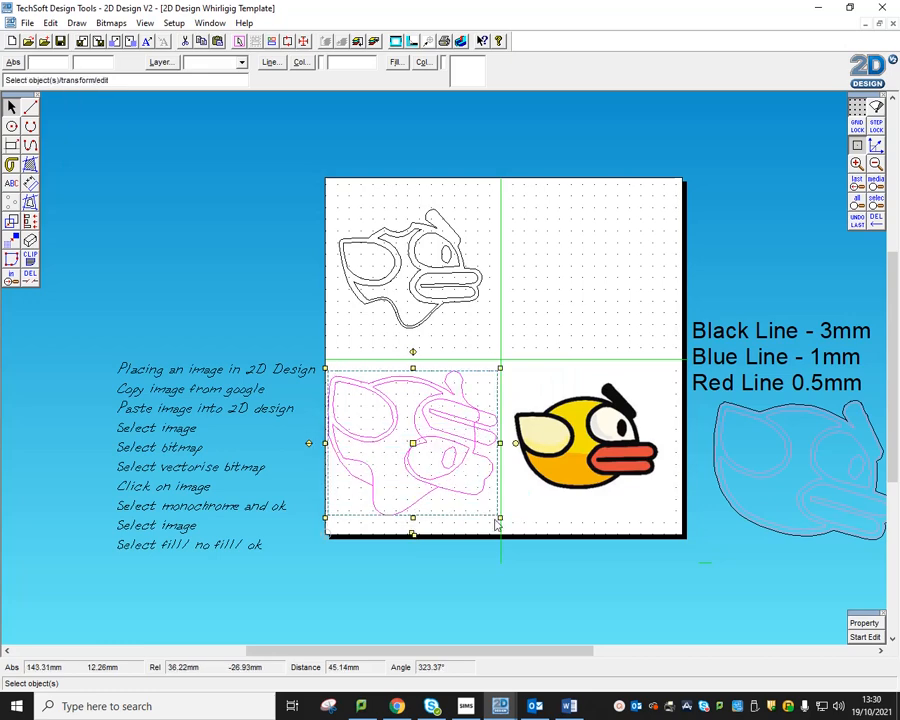
click(522, 496)
click(468, 558)
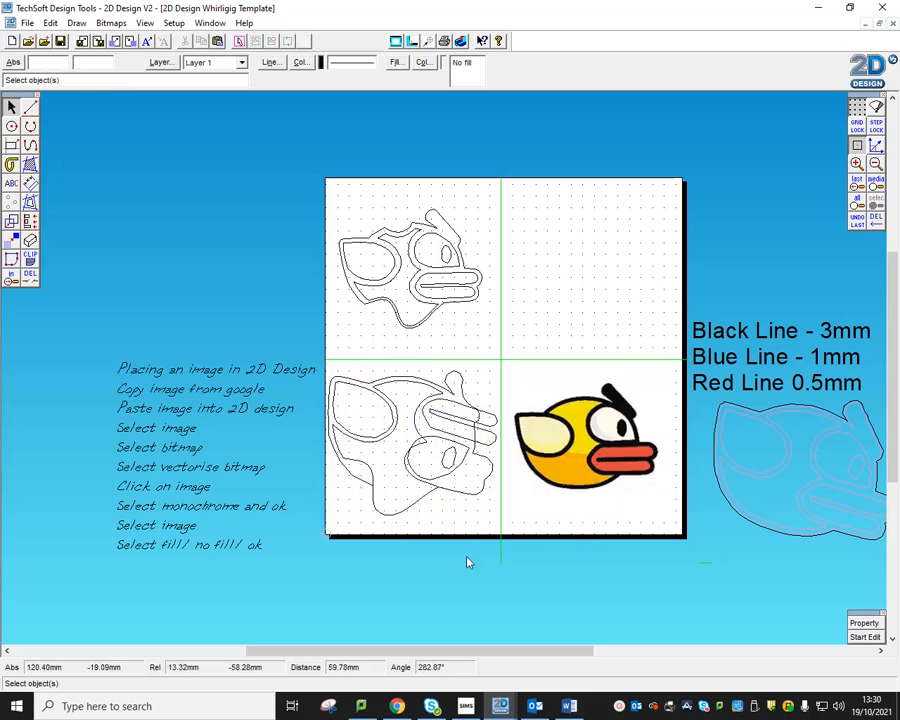
Select the enlarged lower-left bird outline and ungroup it.
click(483, 449)
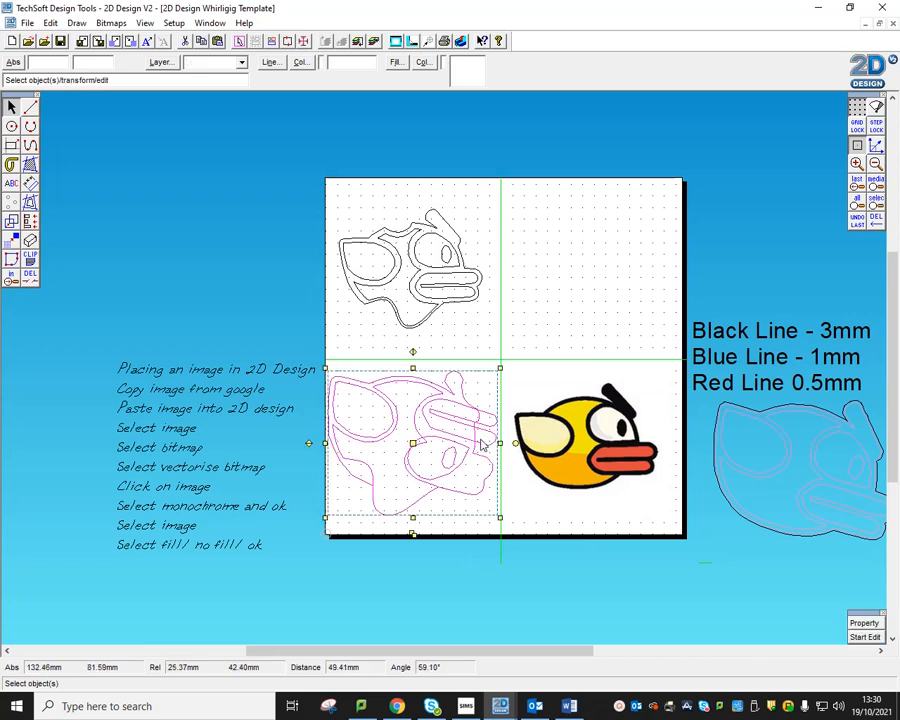
click(50, 22)
click(100, 210)
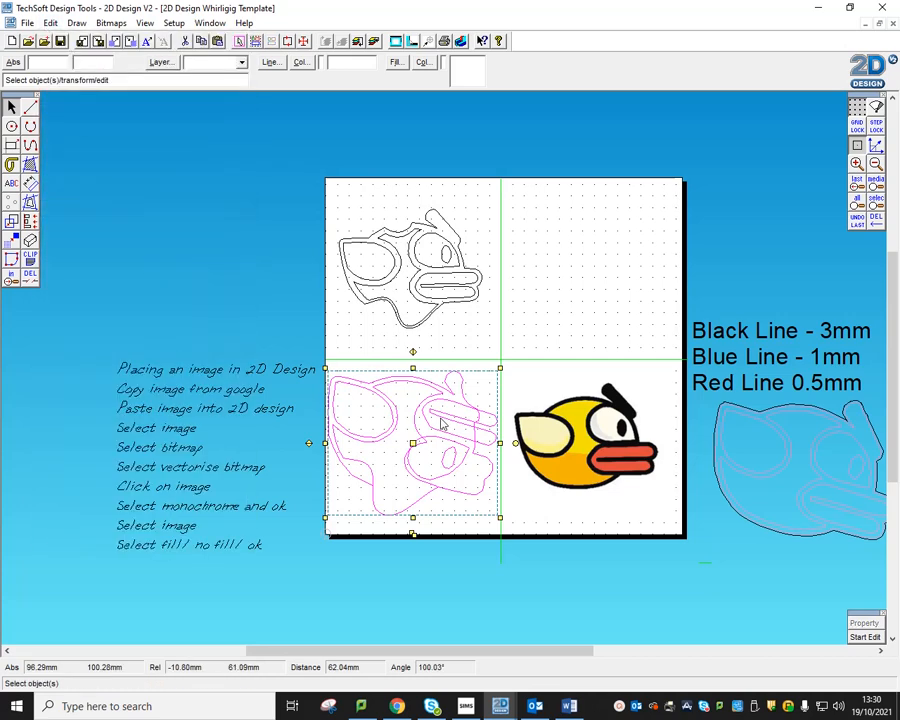
Mirror the lower-left bird's eye and beak outlines vertically and rotate them clockwise to match the slope of the outer beak.
click(455, 431)
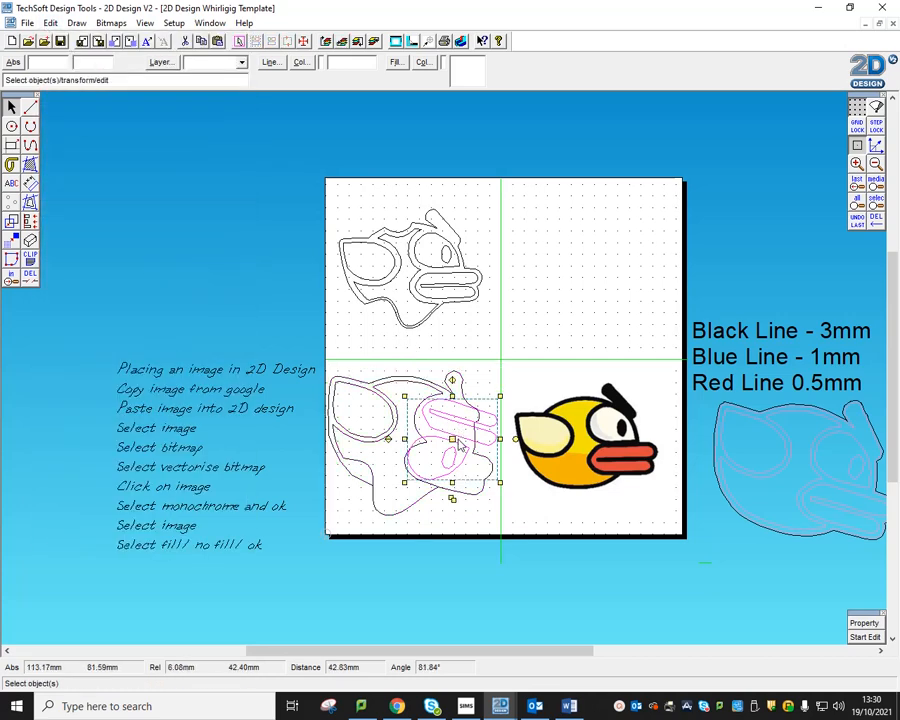
drag(460, 445, 389, 445)
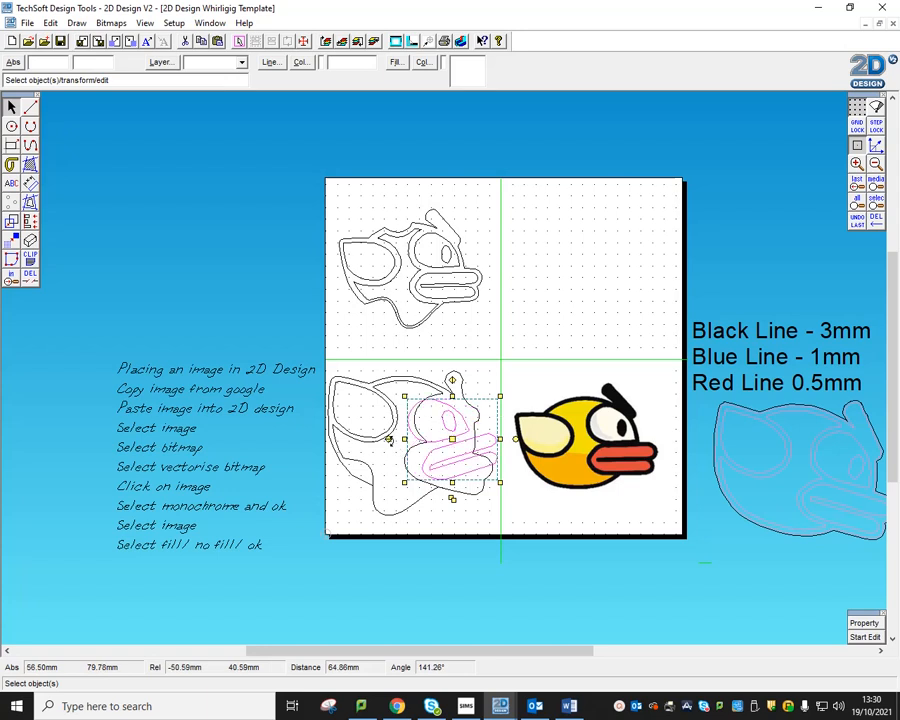
click(512, 442)
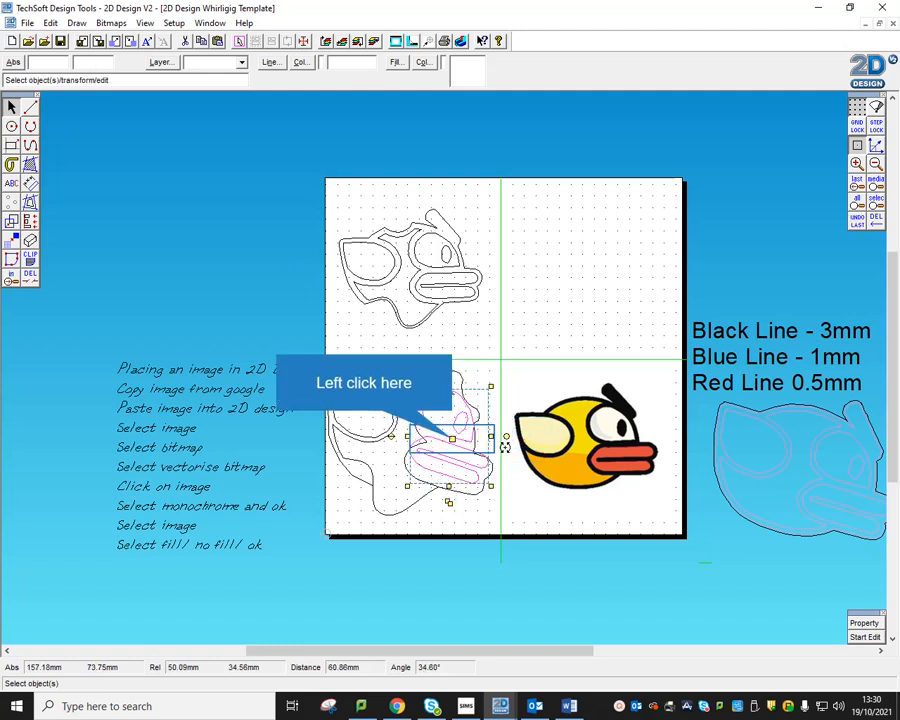
Turn off the active snap lock and move the eye and beak outlines so they fit inside the bird's outer outline.
click(452, 440)
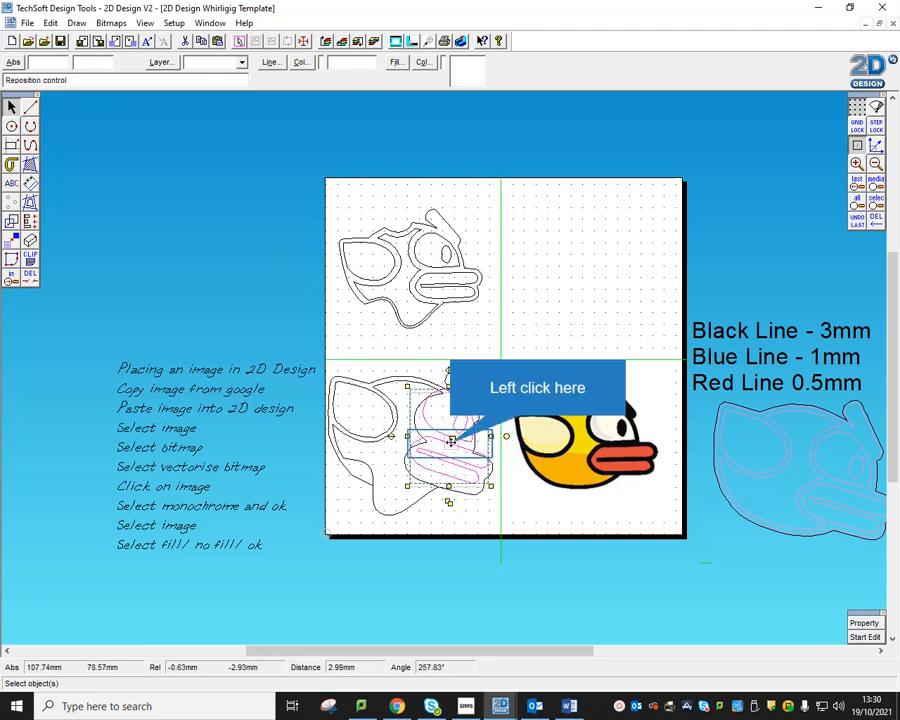
click(445, 435)
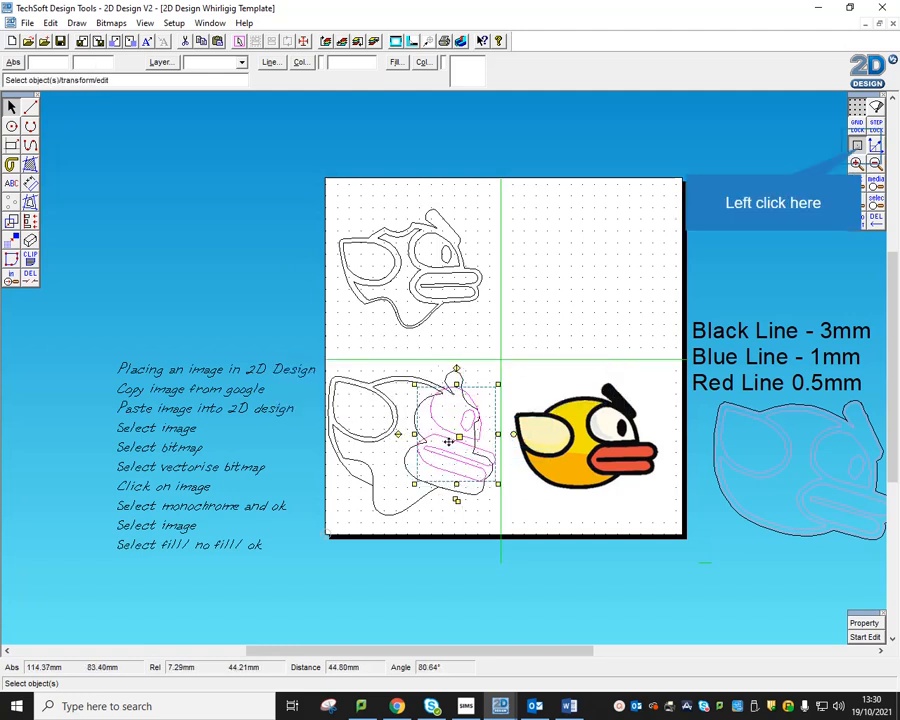
click(861, 146)
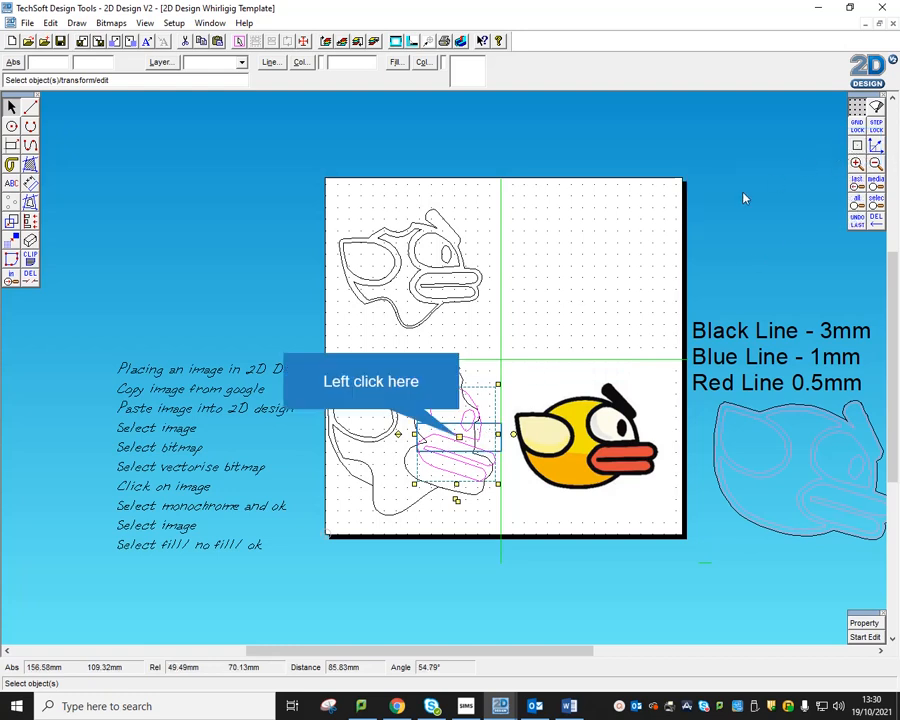
click(457, 438)
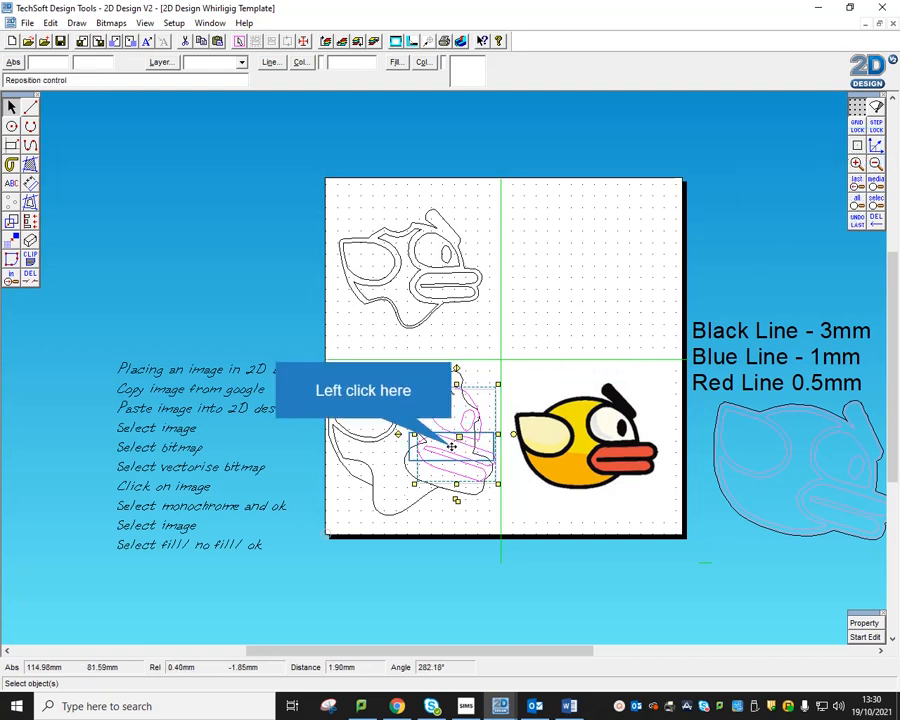
click(453, 447)
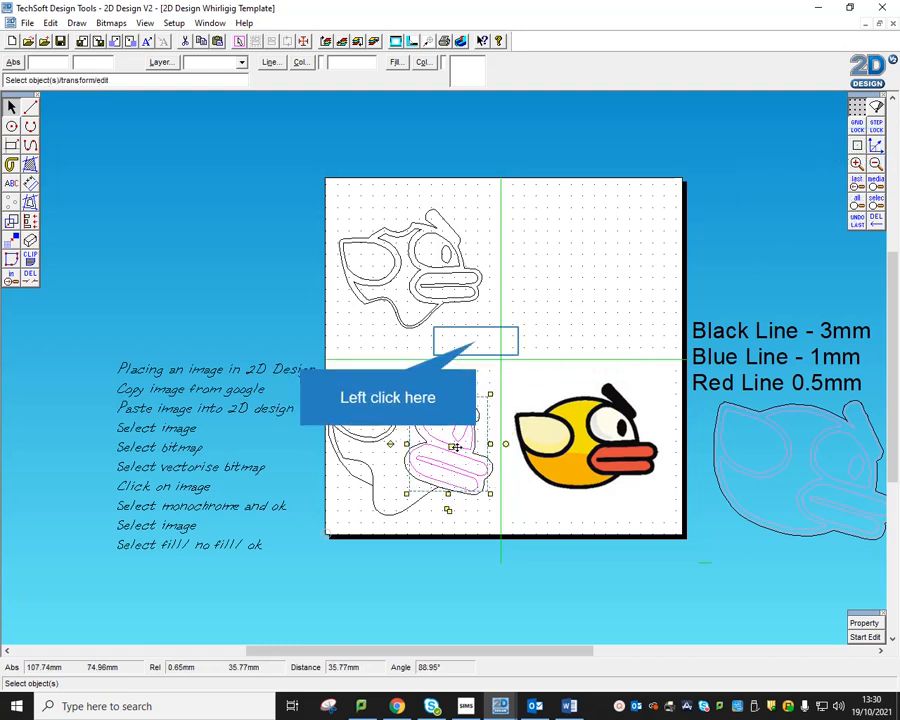
Select the whole lower-left bird, including the repositioned eye and beak, and group it.
click(475, 341)
drag(321, 365, 497, 553)
click(50, 22)
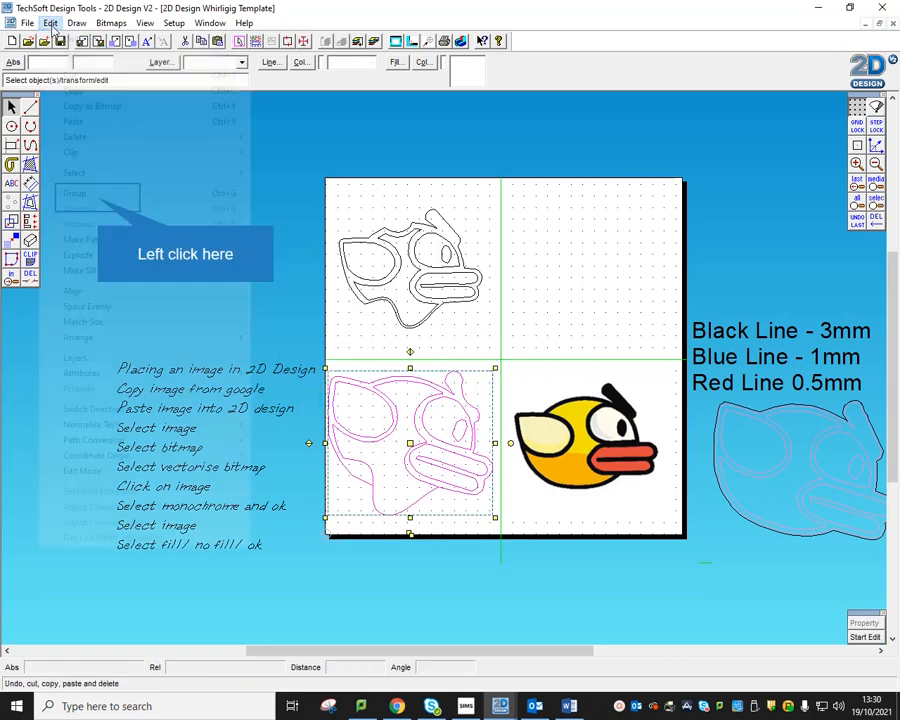
click(97, 204)
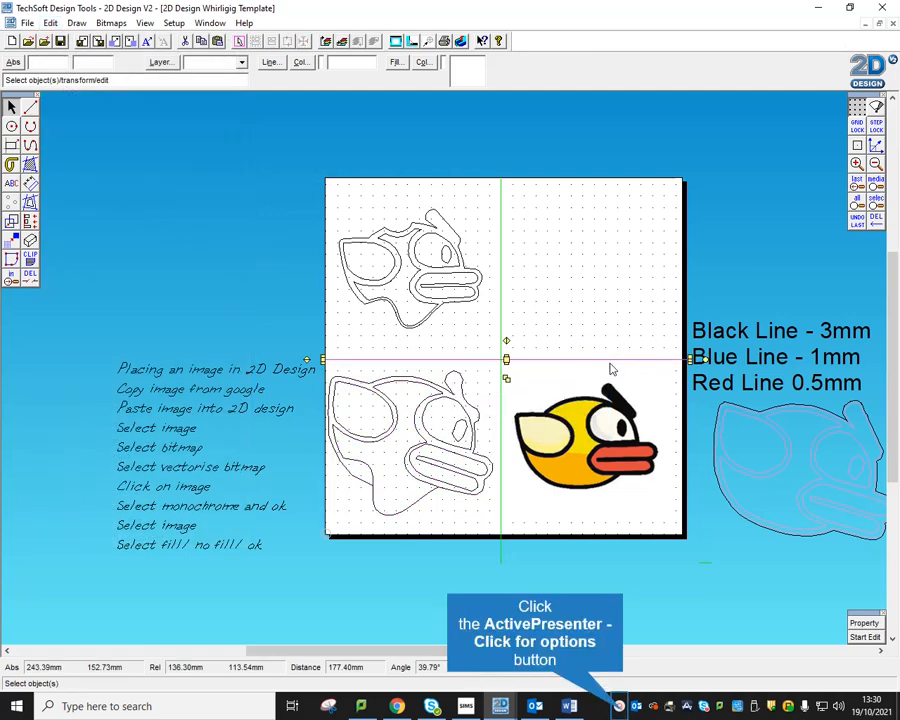